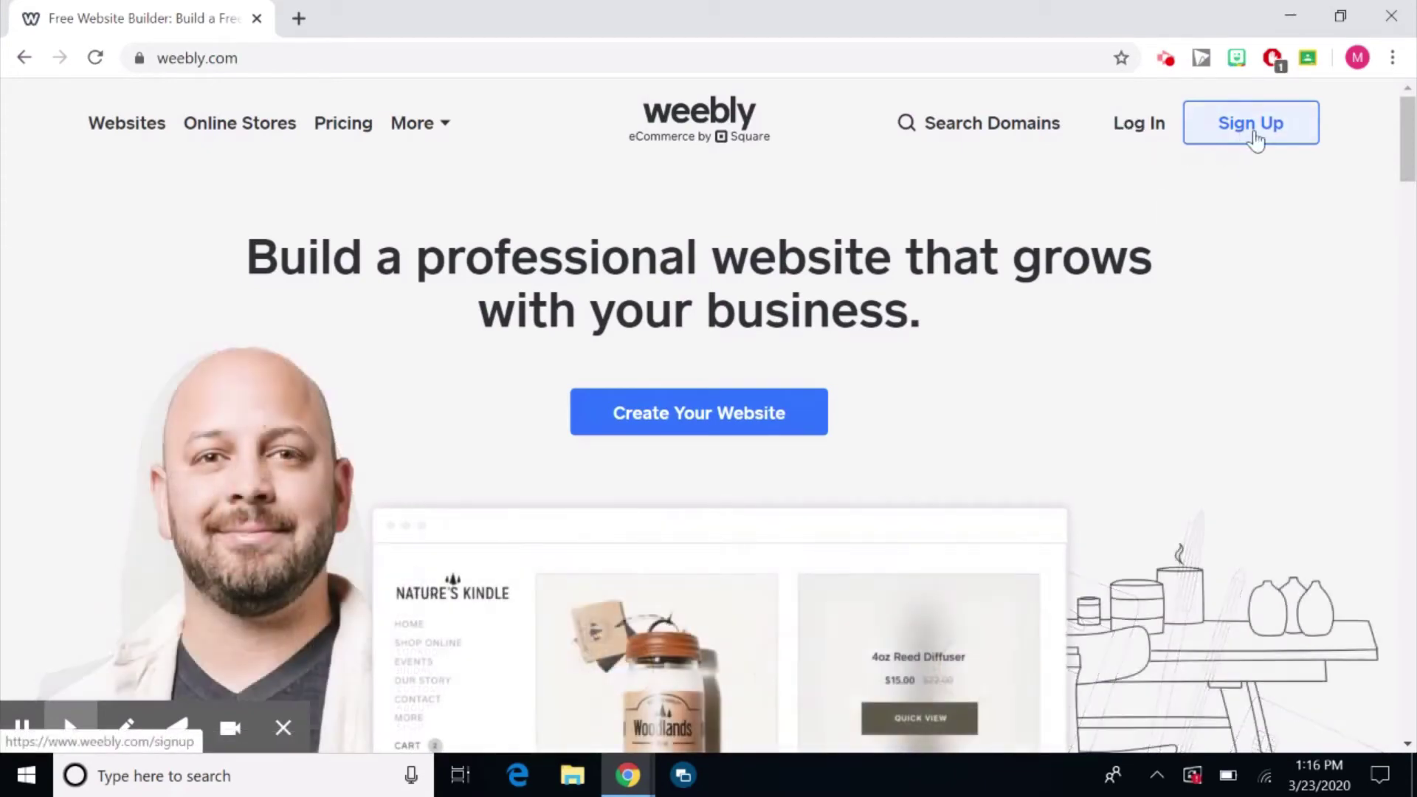
Start a new account by entering the first name, last name and e-mail address.
{"action": "left_click", "coordinate": [1254, 140]}
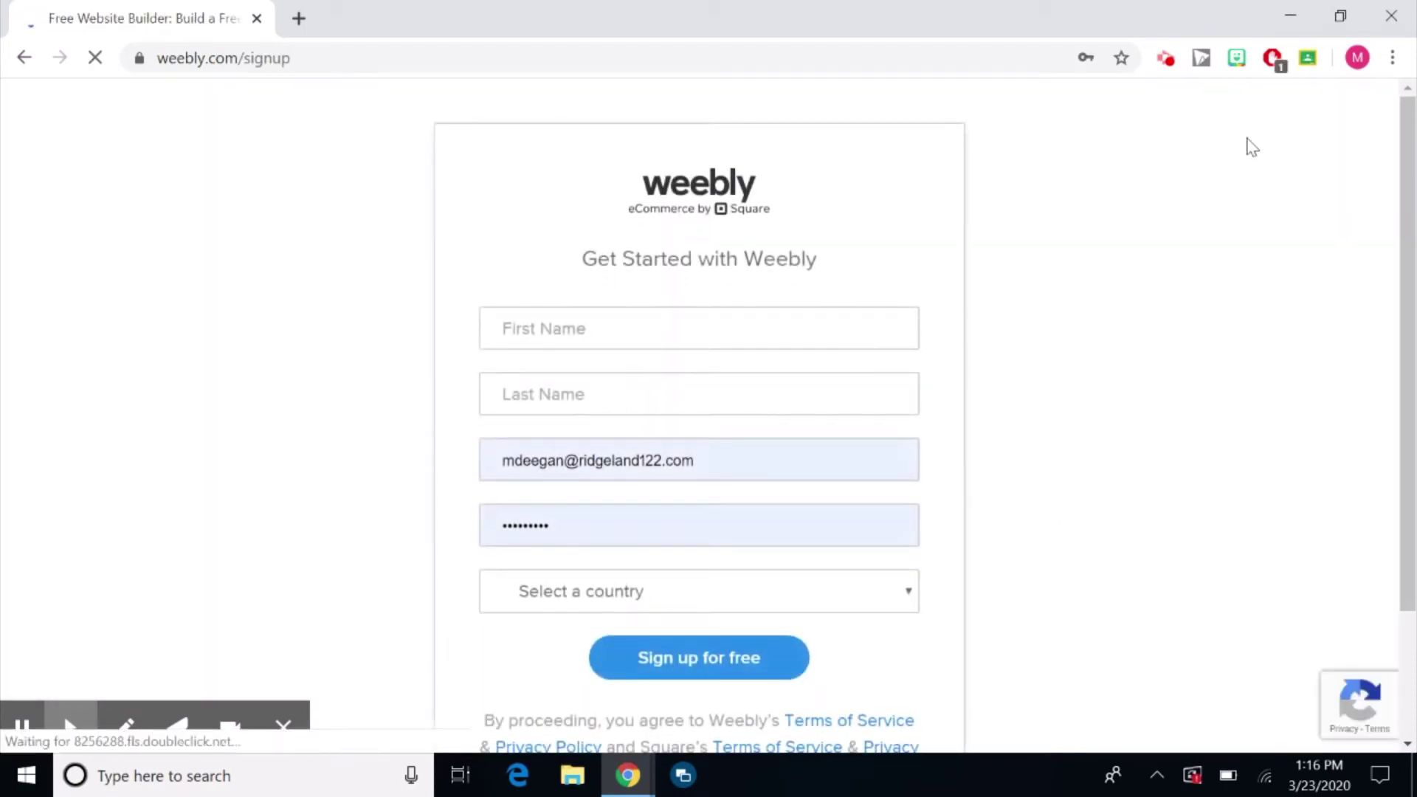
{"action": "left_click", "coordinate": [582, 336]}
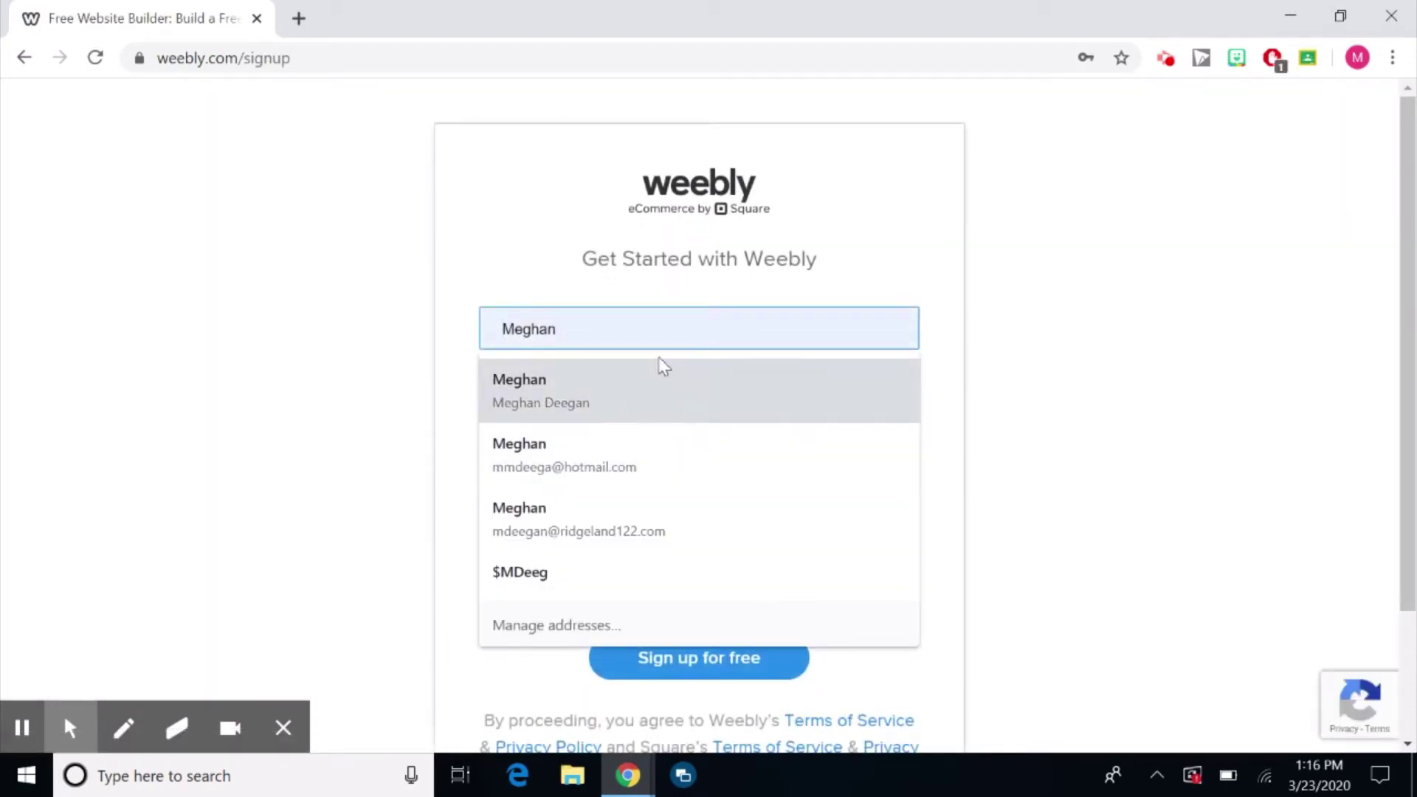
{"action": "type", "text": "Me"}
{"action": "left_click", "coordinate": [578, 520]}
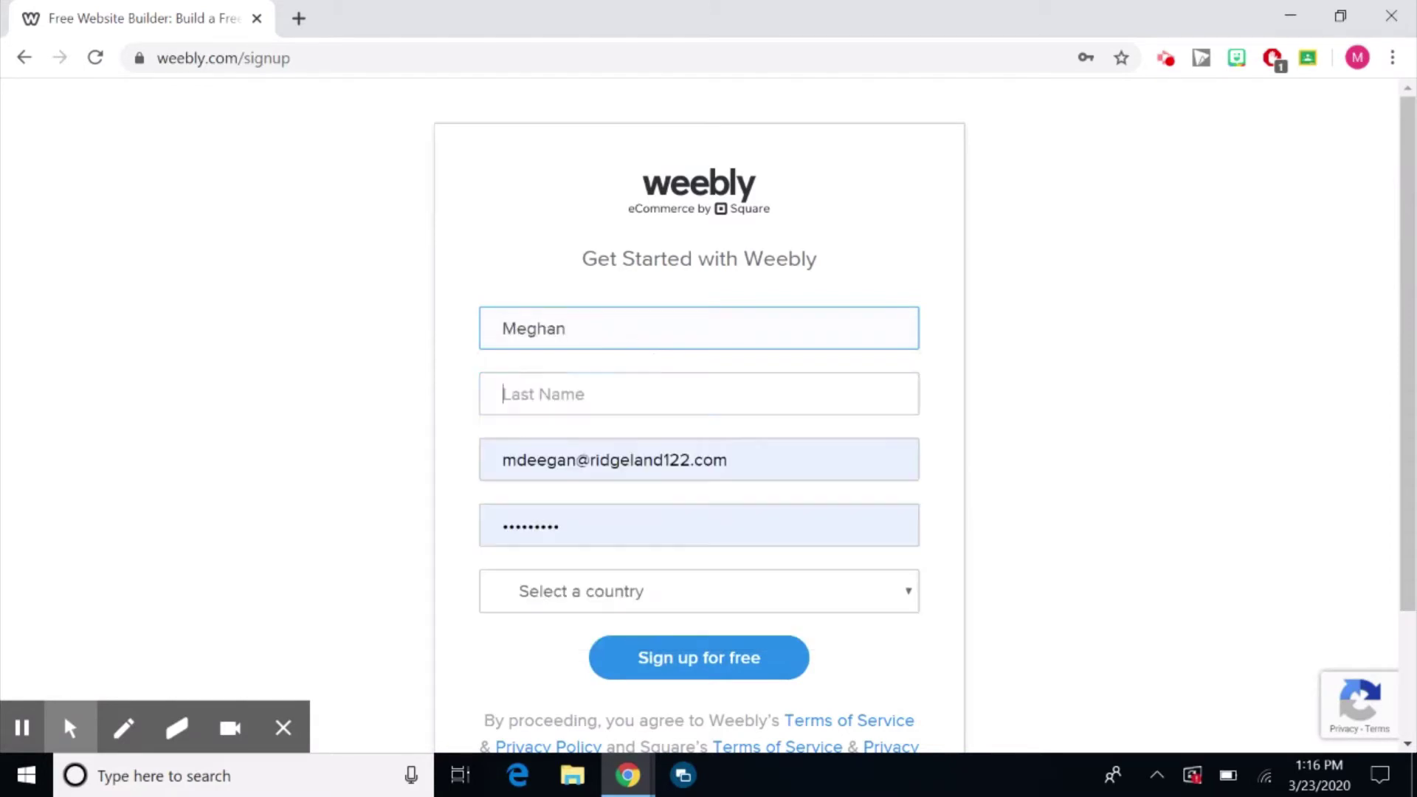
{"action": "key", "text": "Tab"}
{"action": "type", "text": "Deegan"}
{"action": "key", "text": "Tab"}
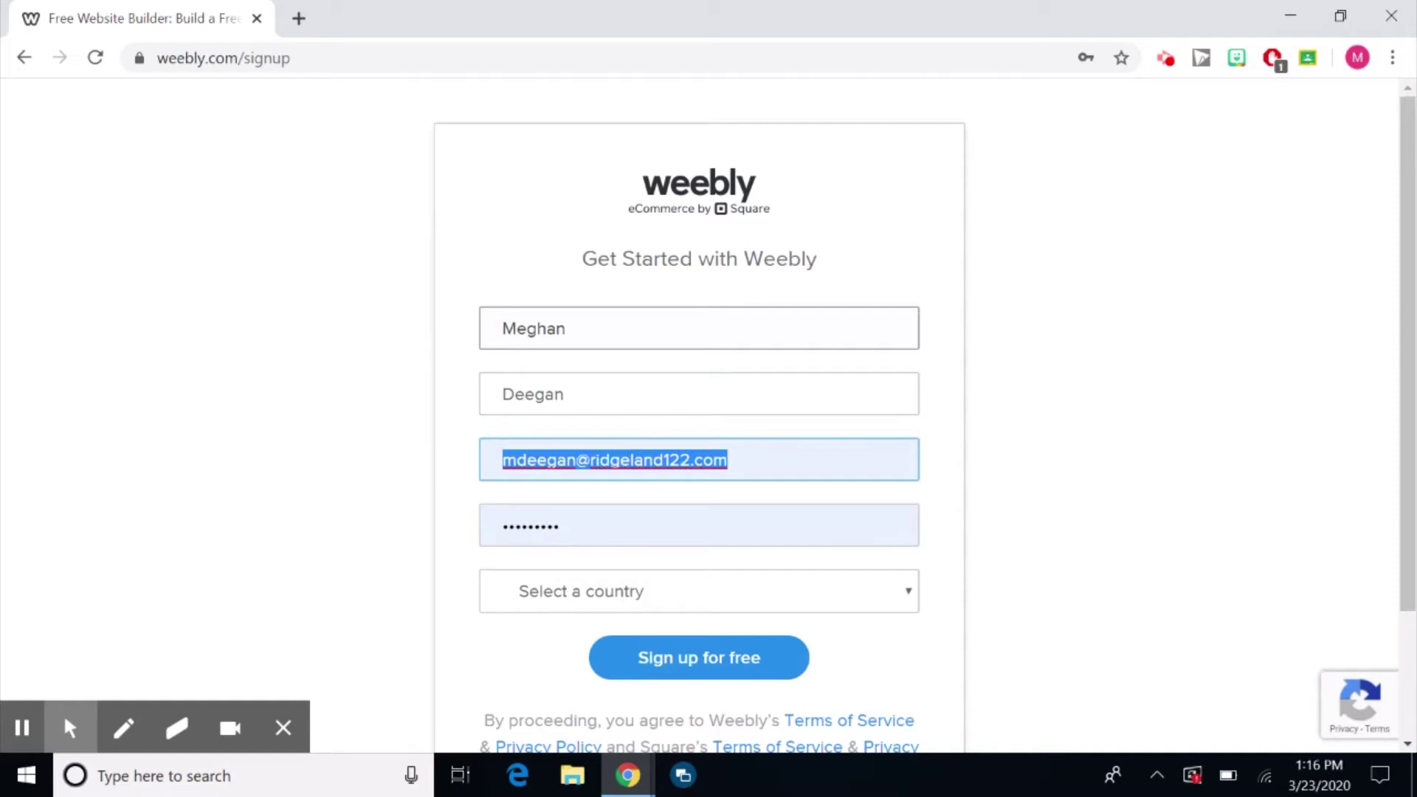
{"action": "key", "text": "BackSpace"}
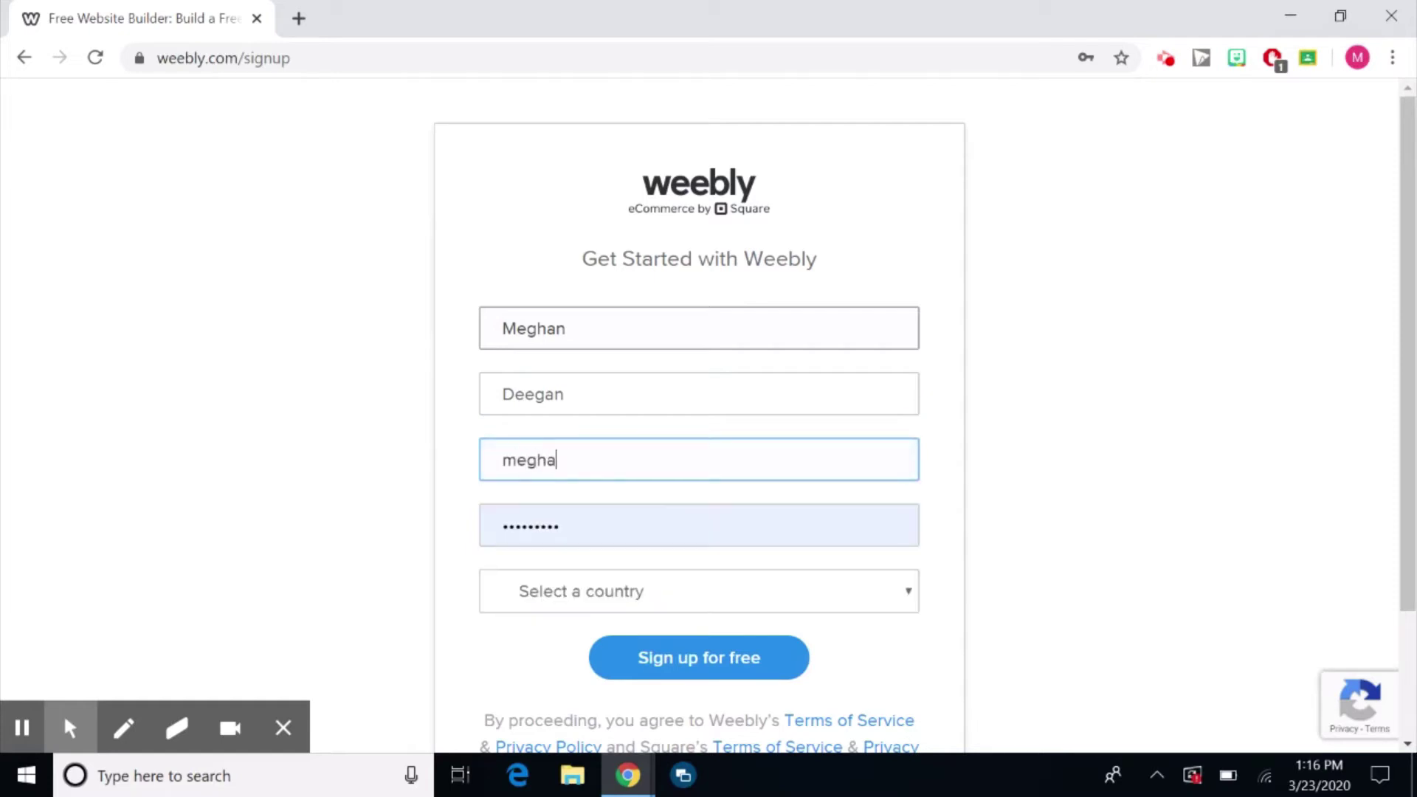
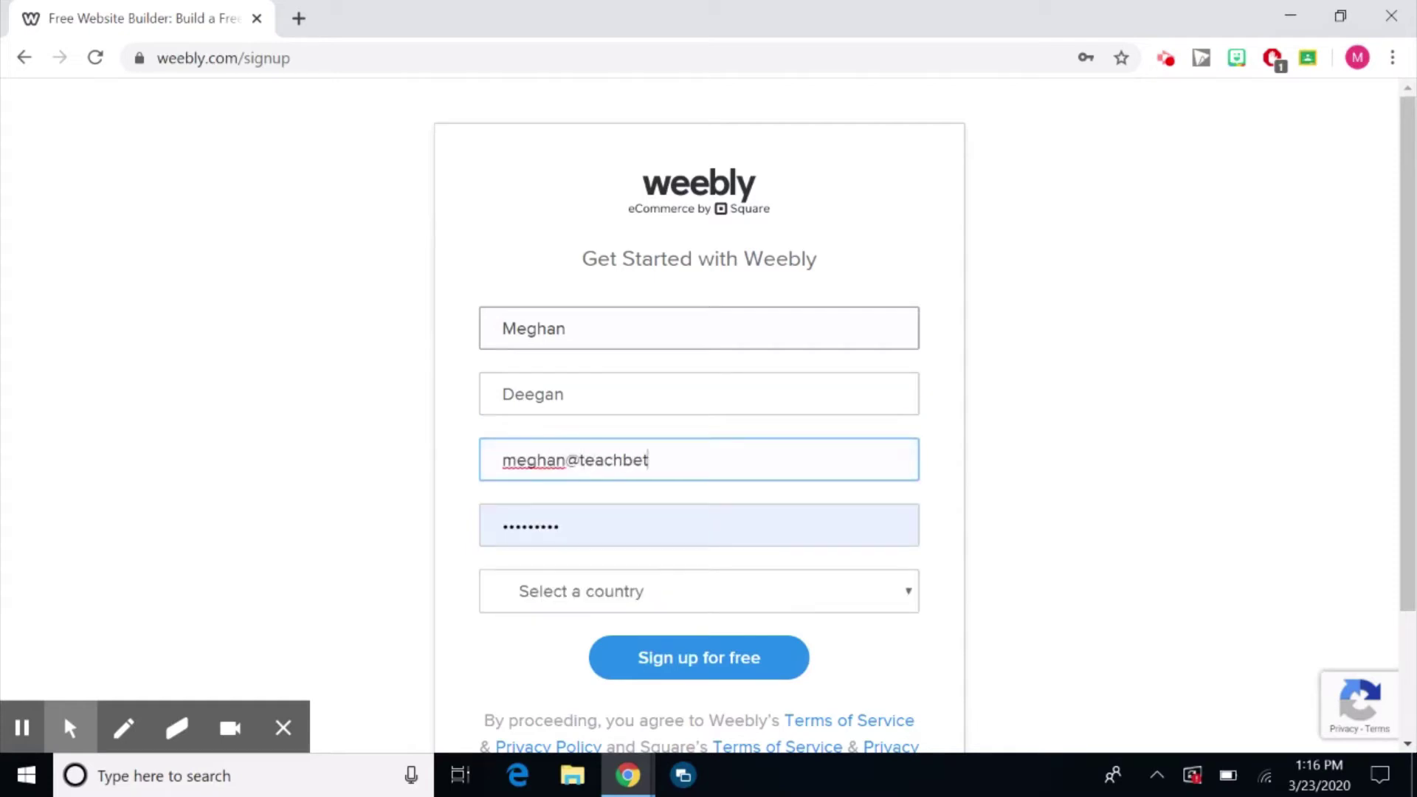
Enter the account password, choose United States as the country, and submit the sign-up.
{"action": "key", "text": "Tab"}
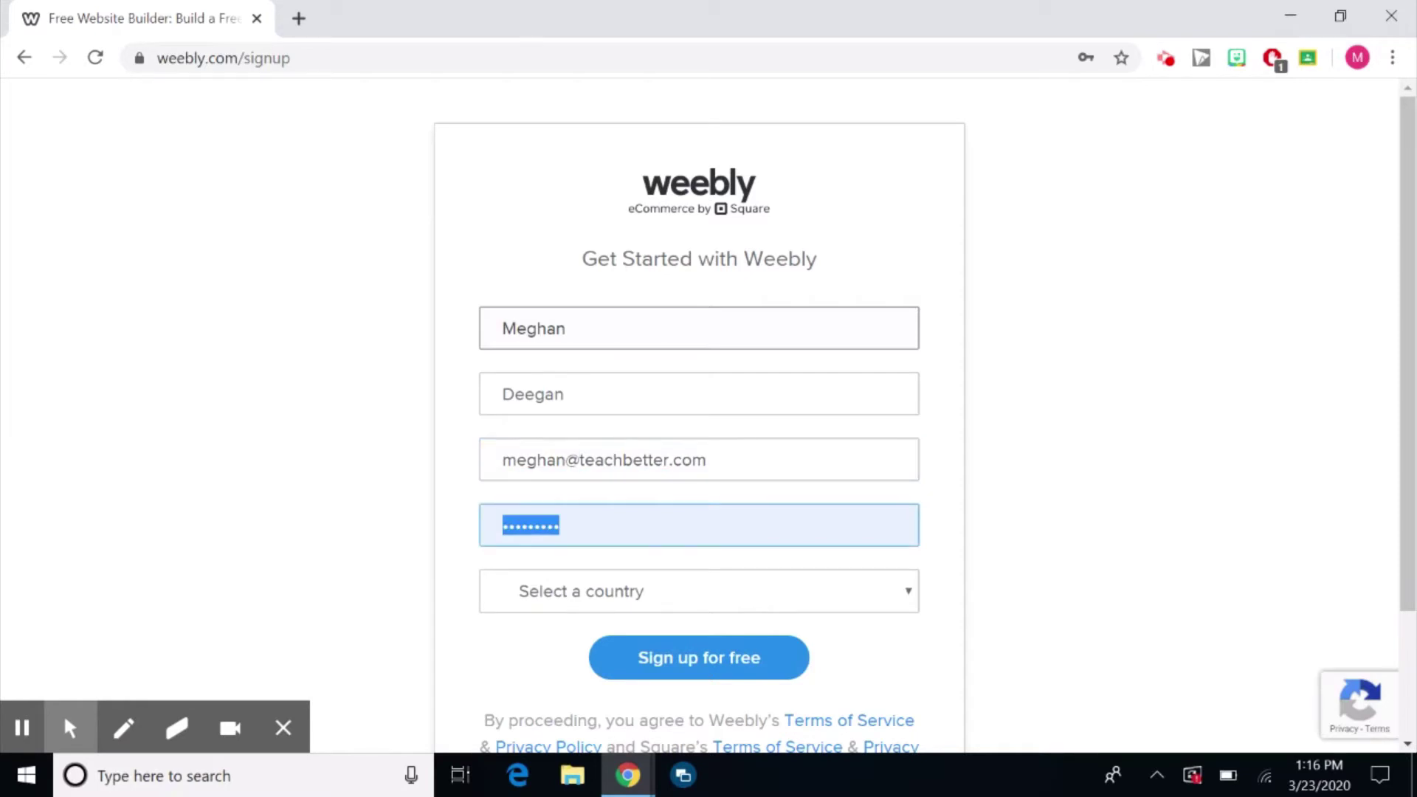
{"action": "type", "text": "t"}
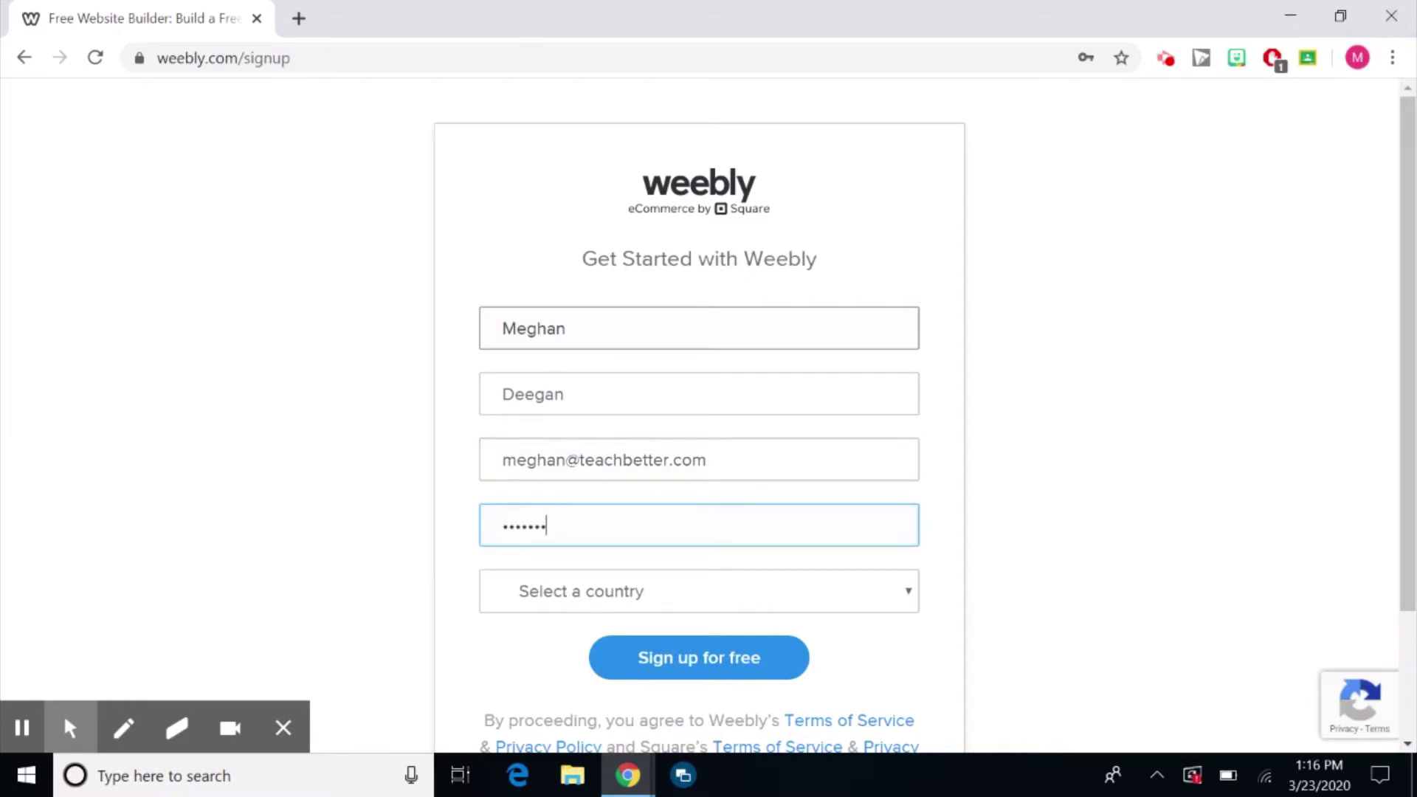
{"action": "scroll", "coordinate": [664, 396], "scroll_direction": "down", "scroll_amount": 2}
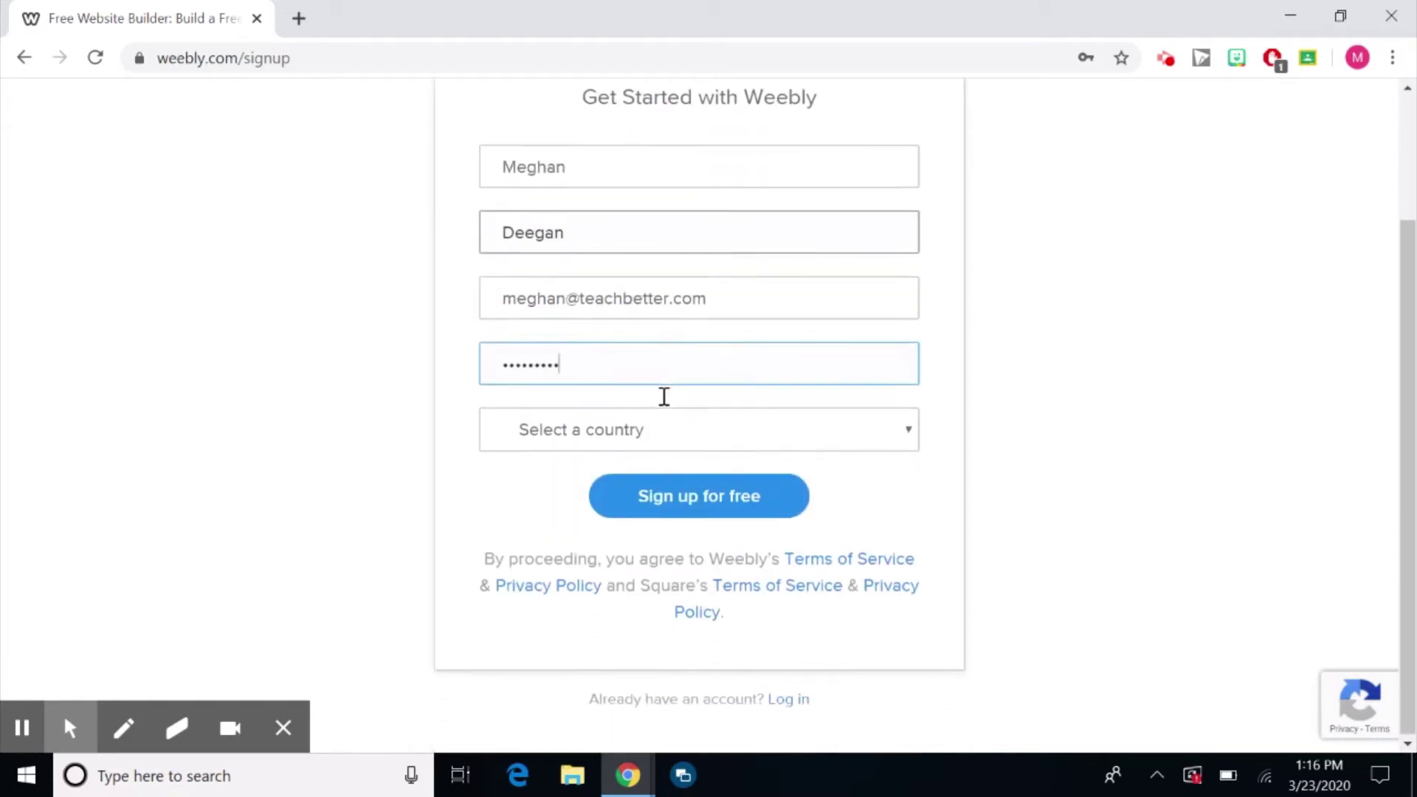
{"action": "left_click", "coordinate": [615, 443]}
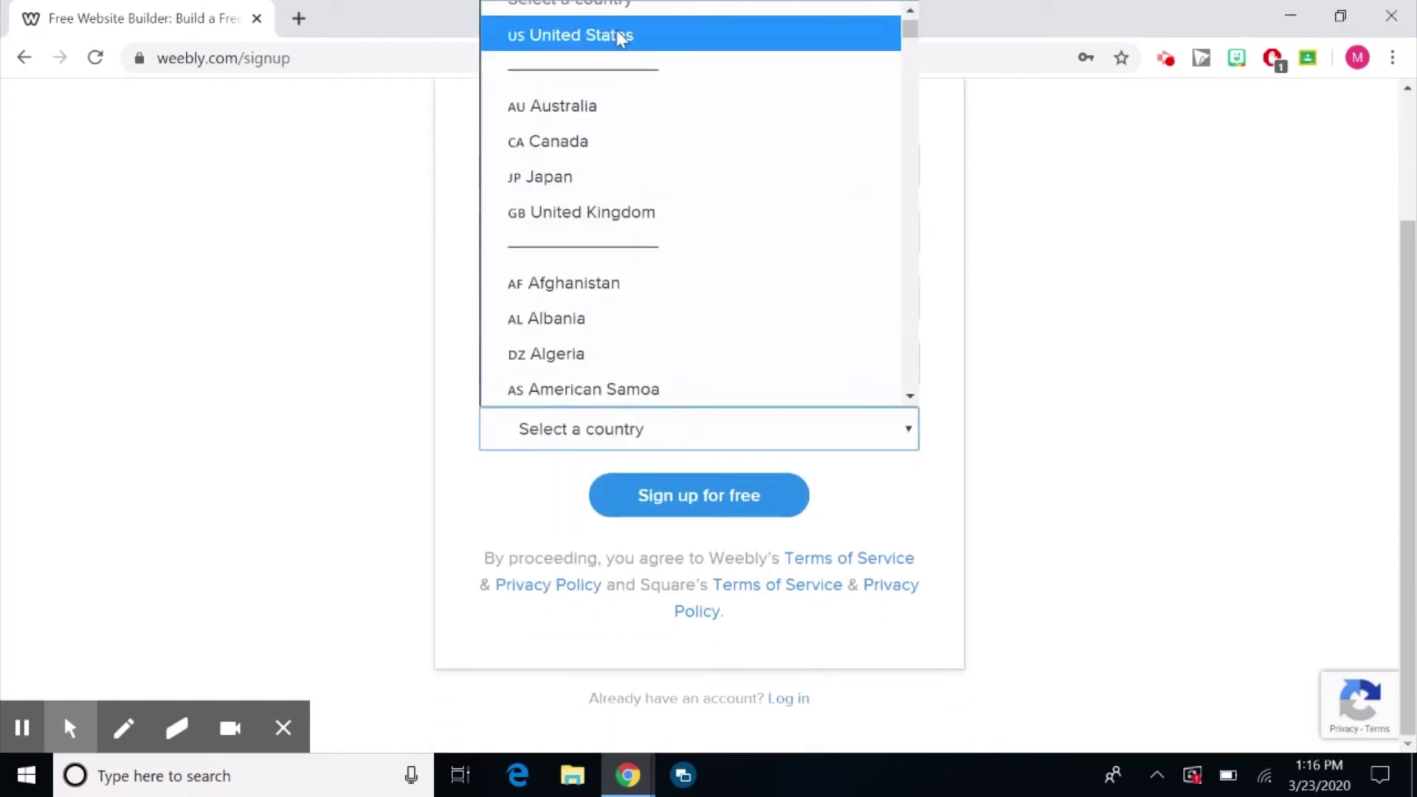
{"action": "left_click", "coordinate": [622, 37]}
{"action": "scroll", "coordinate": [856, 509], "scroll_direction": "up", "scroll_amount": 1}
{"action": "left_click", "coordinate": [747, 544]}
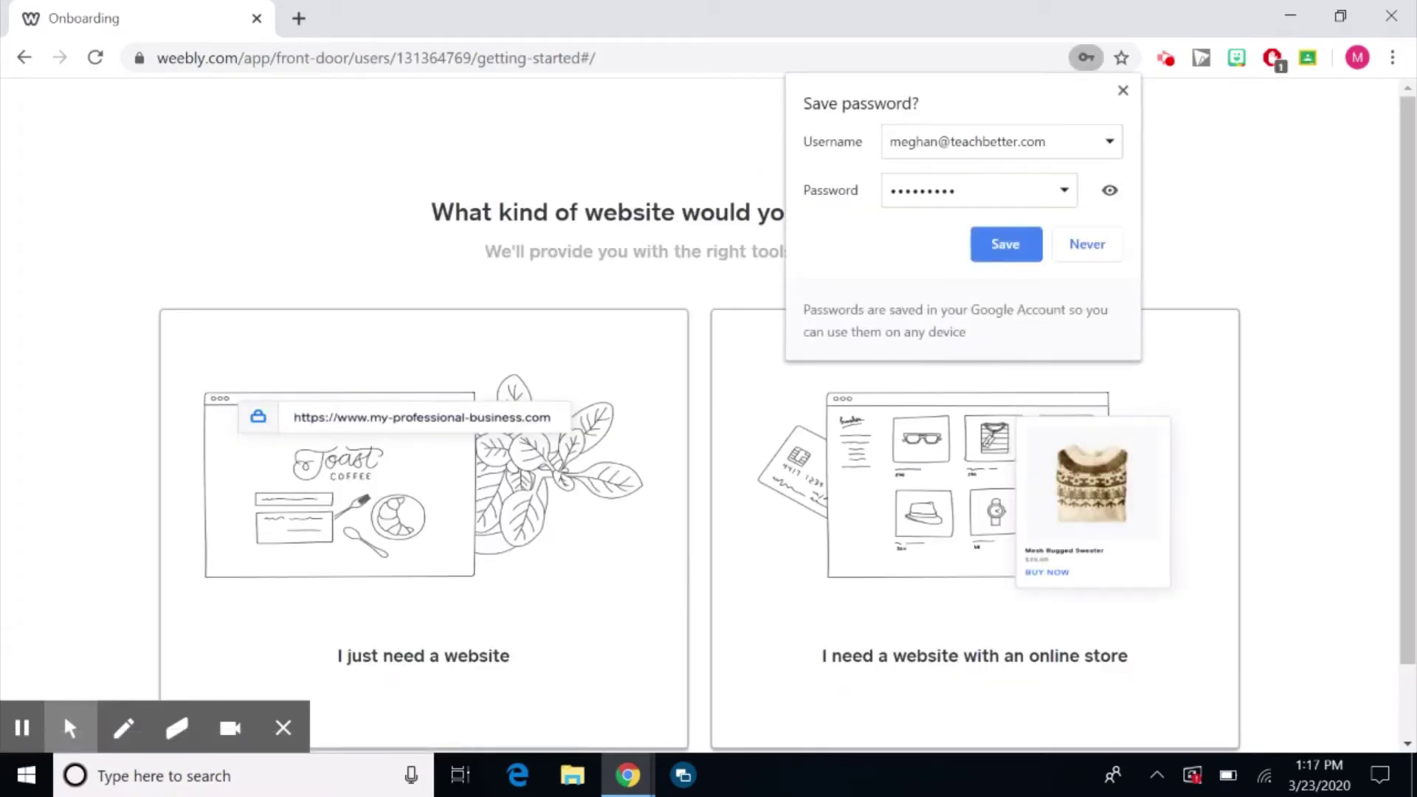
Dismiss the browser's save-password offer and choose 'I just need a website' without an online store.
{"action": "left_click", "coordinate": [1122, 91]}
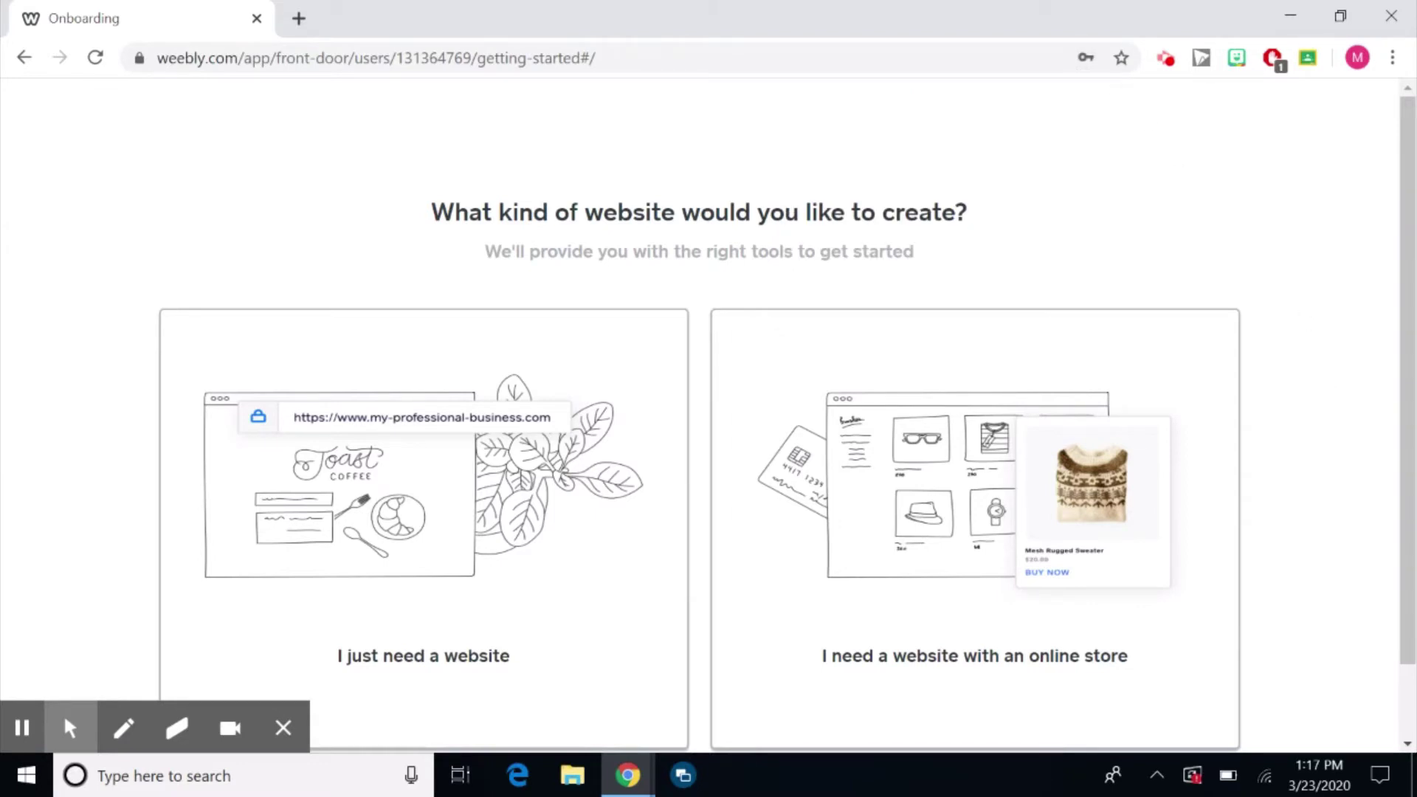
{"action": "scroll", "coordinate": [1337, 480], "scroll_direction": "down", "scroll_amount": 2}
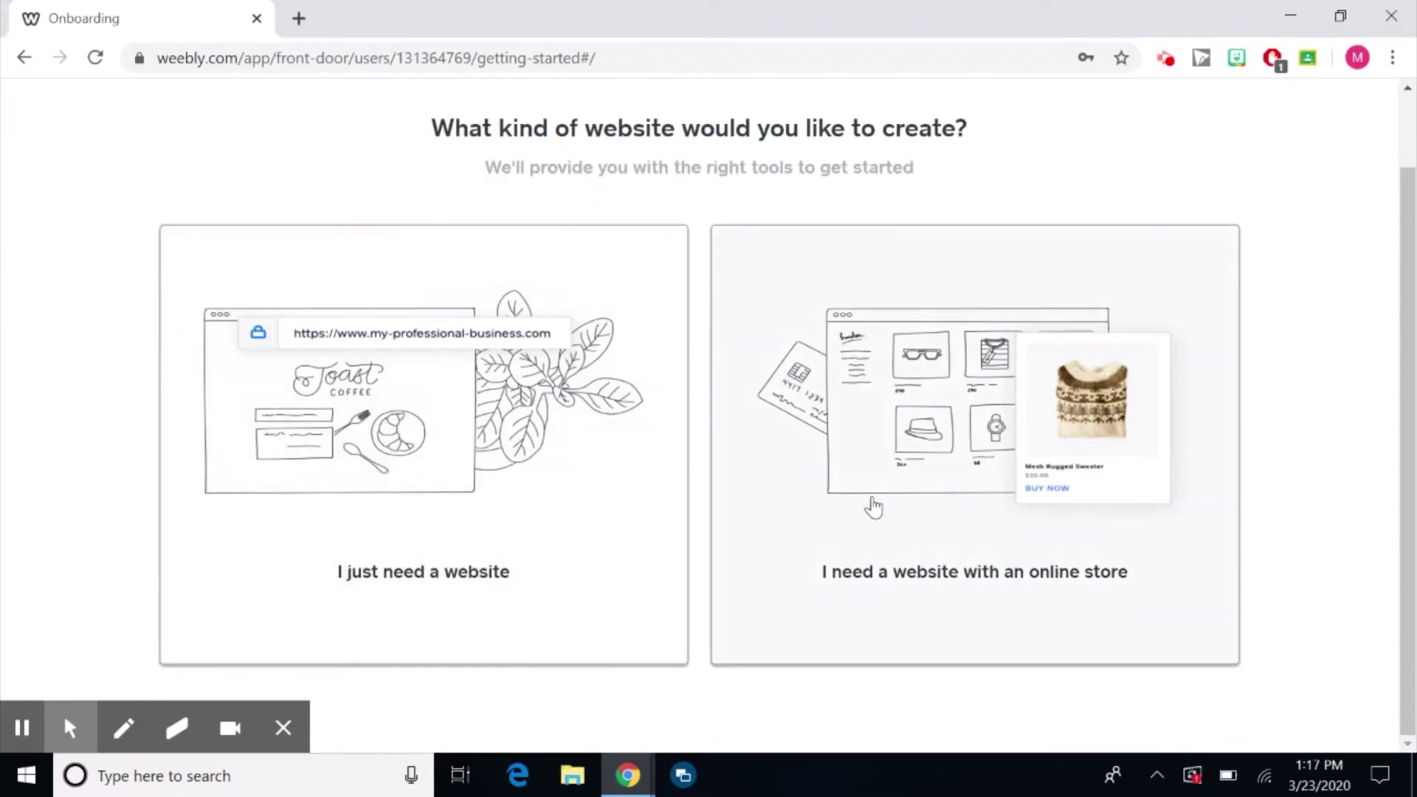
{"action": "left_click", "coordinate": [481, 490]}
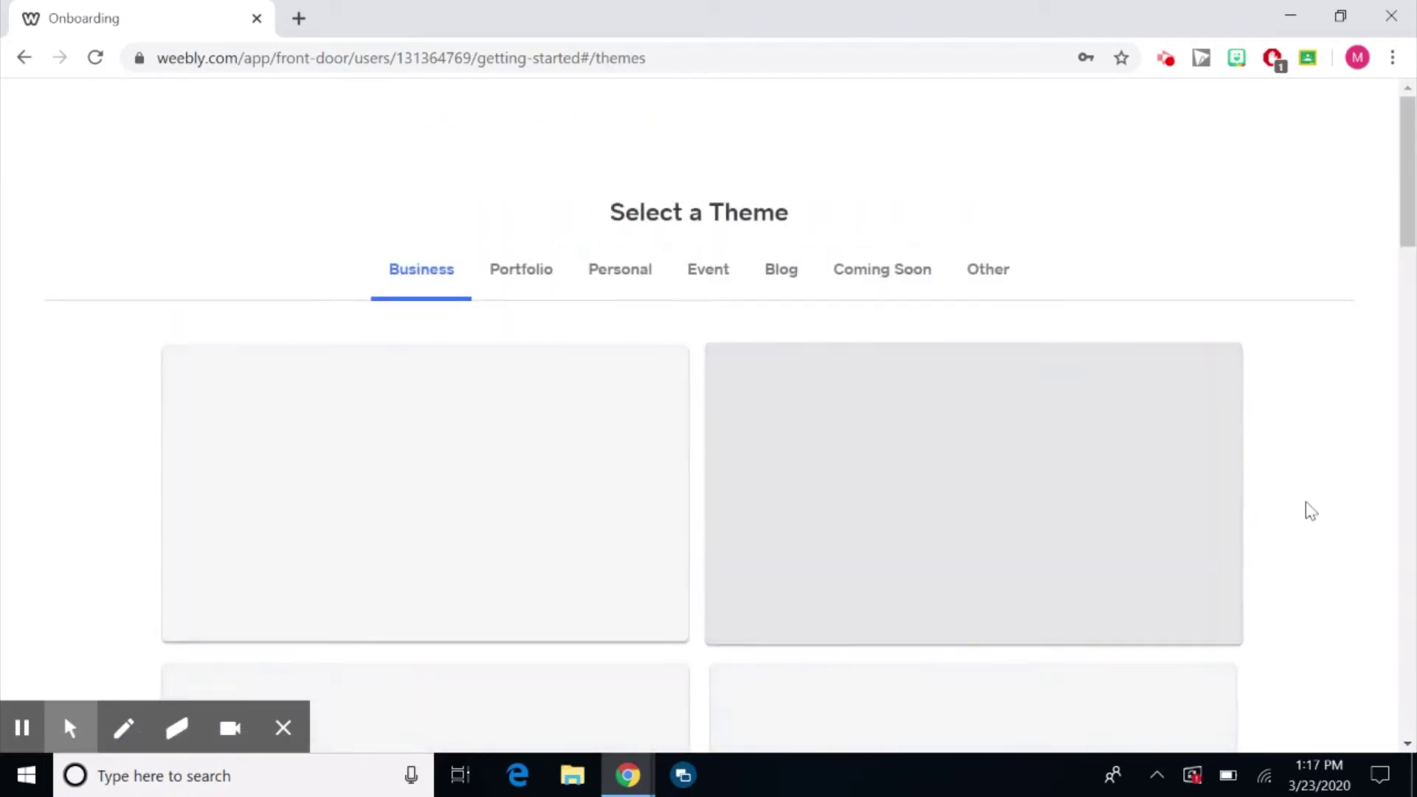
Browse the Business themes such as YOGA and Pathway on the Select a Theme page.
{"action": "scroll", "coordinate": [1320, 531], "scroll_direction": "down", "scroll_amount": 1}
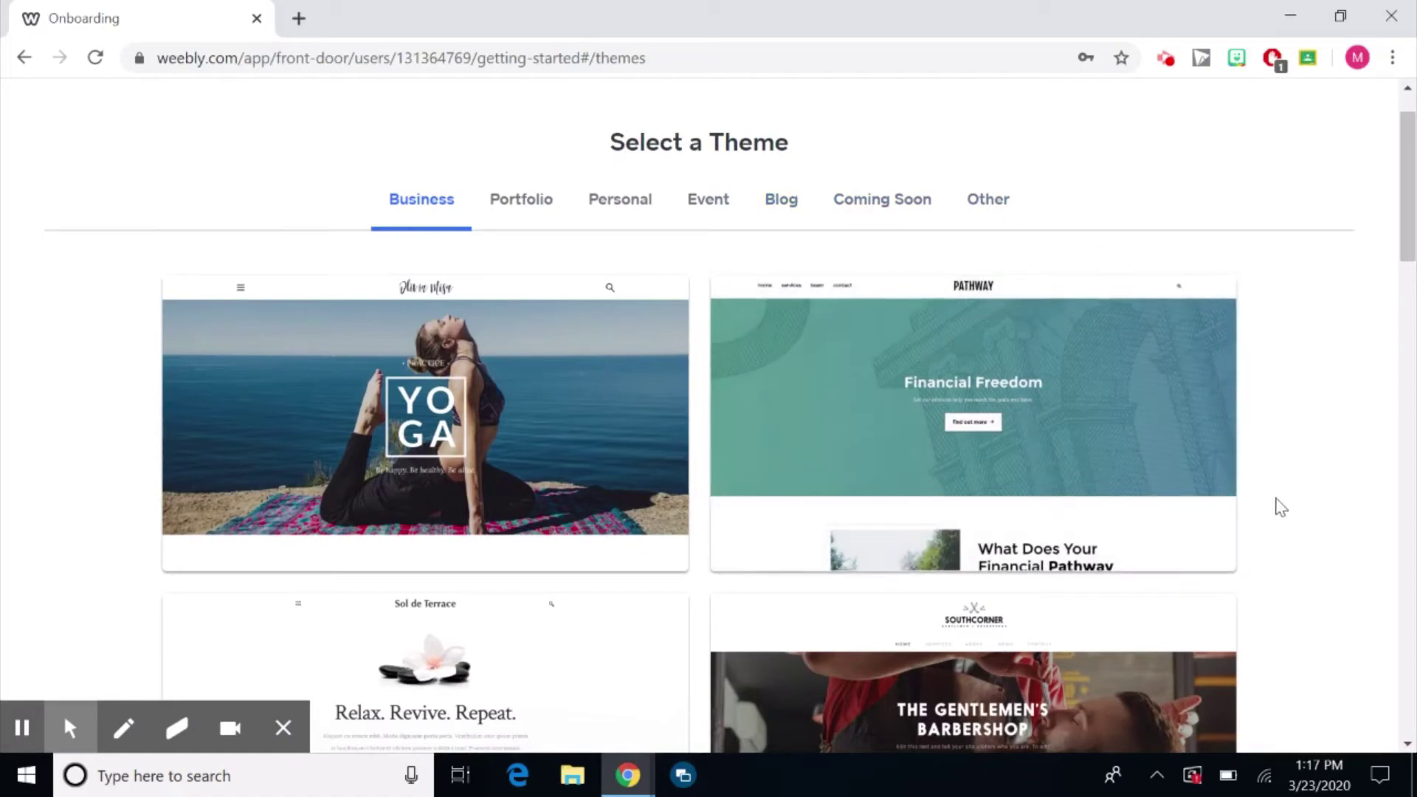
{"action": "scroll", "coordinate": [1274, 493], "scroll_direction": "down", "scroll_amount": 9}
{"action": "scroll", "coordinate": [1274, 493], "scroll_direction": "down", "scroll_amount": 3}
{"action": "scroll", "coordinate": [1274, 492], "scroll_direction": "up", "scroll_amount": 6}
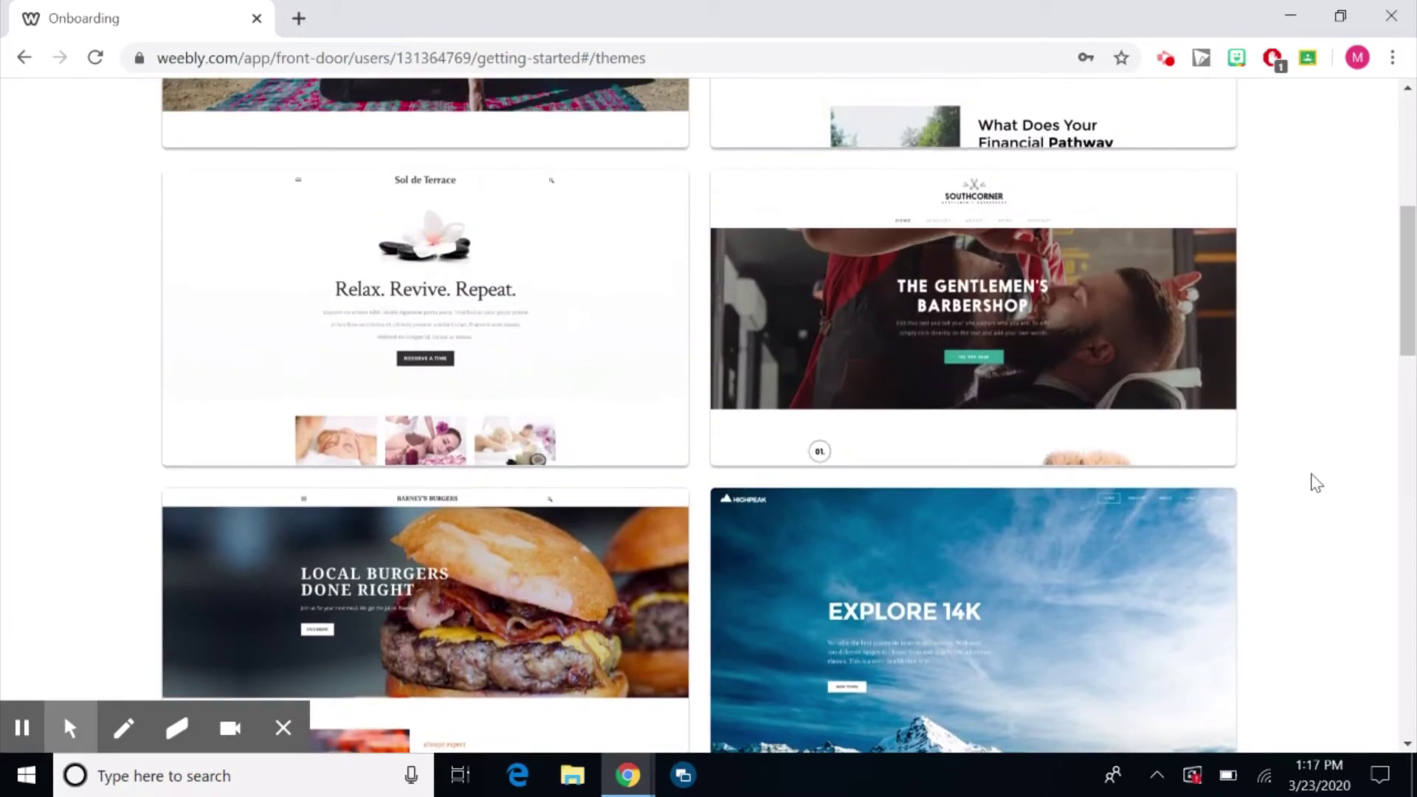
{"action": "scroll", "coordinate": [1312, 480], "scroll_direction": "up", "scroll_amount": 2}
{"action": "scroll", "coordinate": [708, 416], "scroll_direction": "up", "scroll_amount": 2}
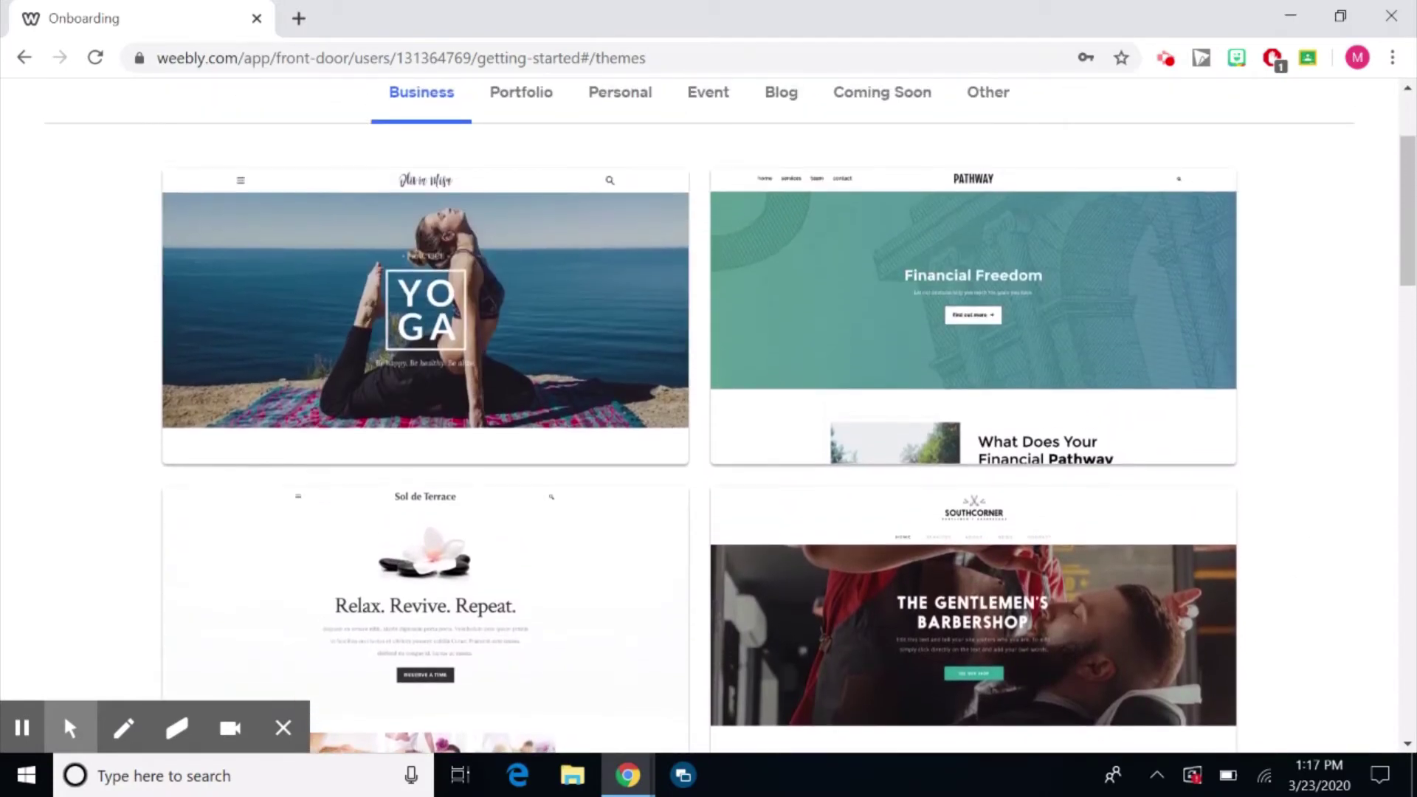
{"action": "scroll", "coordinate": [708, 416], "scroll_direction": "down", "scroll_amount": 10}
{"action": "scroll", "coordinate": [708, 416], "scroll_direction": "down", "scroll_amount": 9}
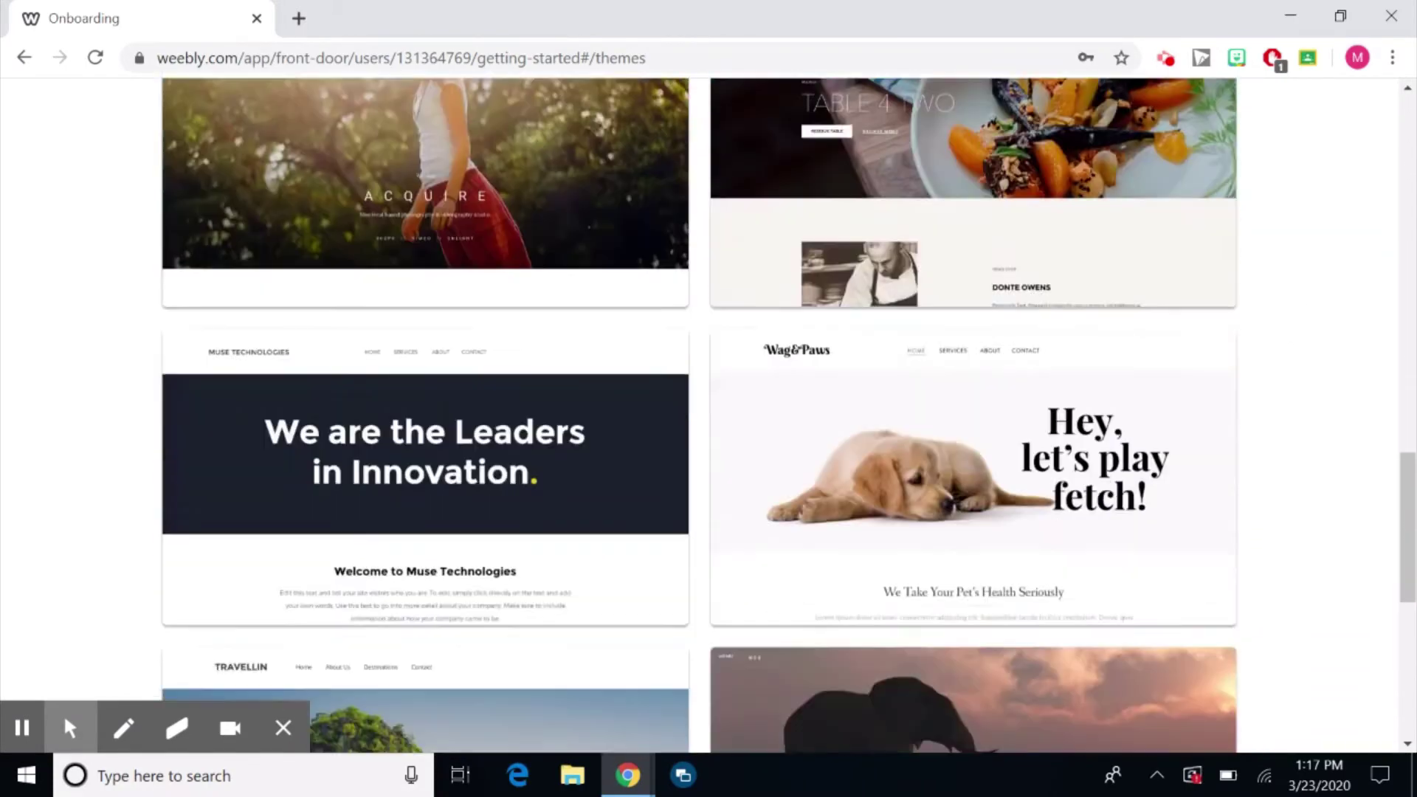
{"action": "scroll", "coordinate": [709, 416], "scroll_direction": "up", "scroll_amount": 2}
{"action": "scroll", "coordinate": [709, 417], "scroll_direction": "down", "scroll_amount": 3}
{"action": "scroll", "coordinate": [709, 416], "scroll_direction": "down", "scroll_amount": 4}
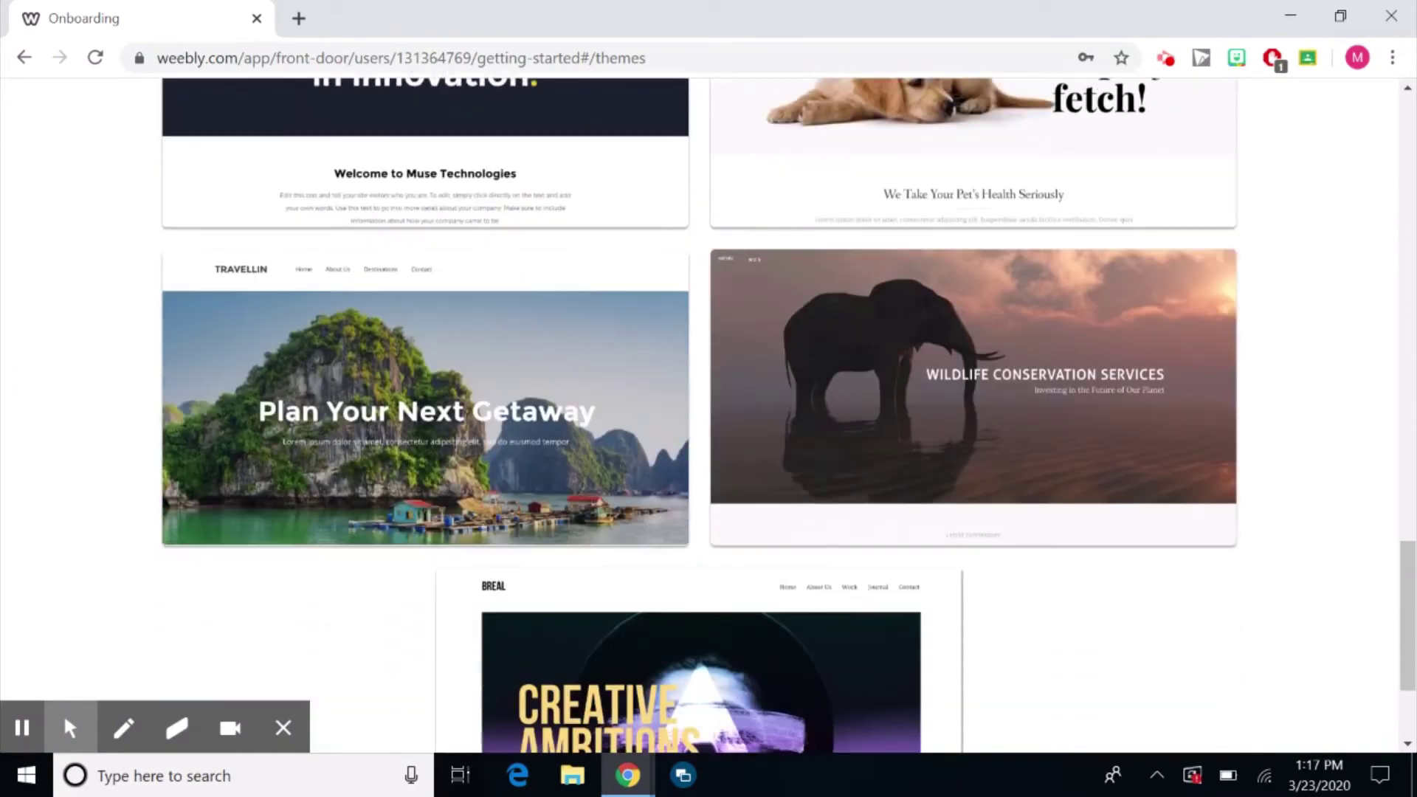
{"action": "scroll", "coordinate": [708, 416], "scroll_direction": "up", "scroll_amount": 9}
{"action": "scroll", "coordinate": [708, 416], "scroll_direction": "up", "scroll_amount": 12}
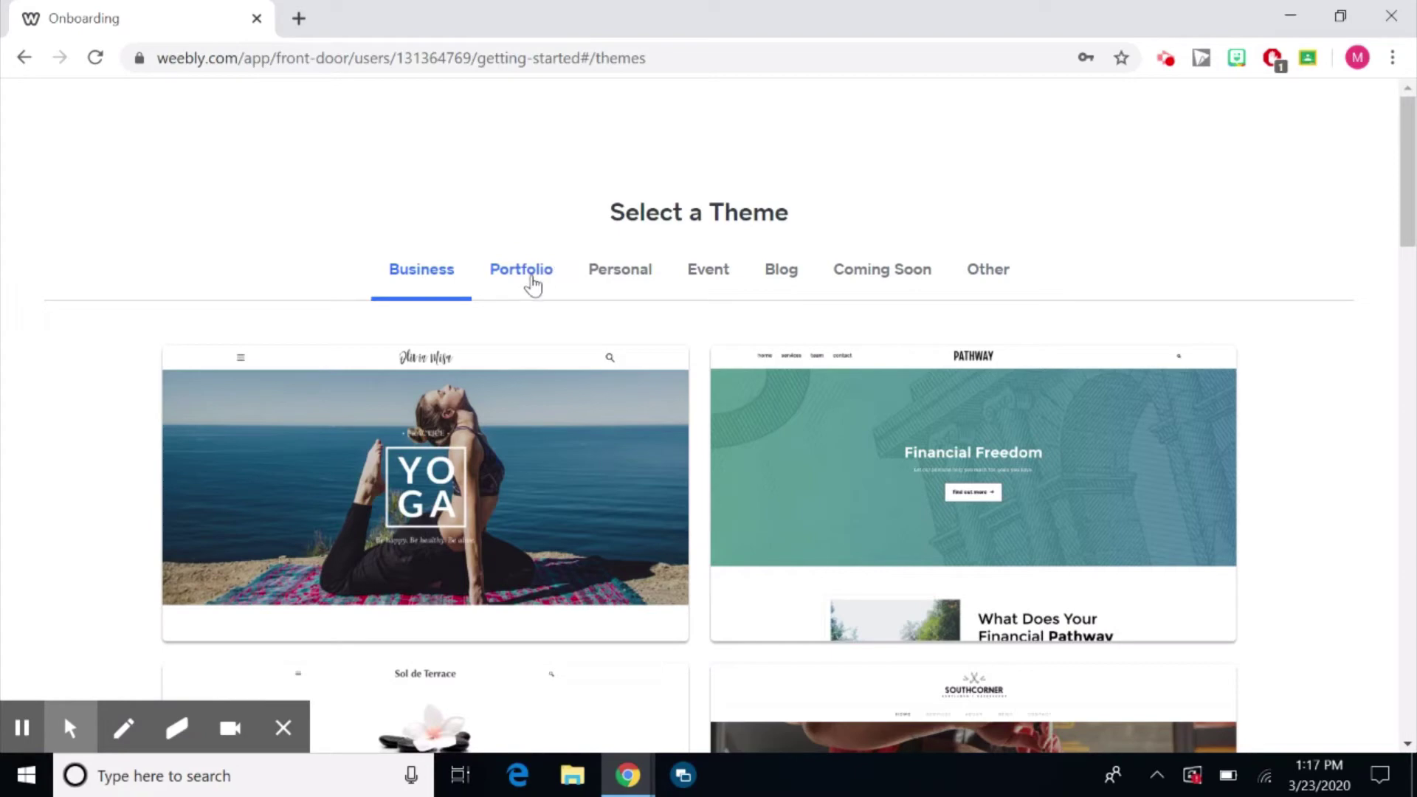
Switch through the Portfolio, Personal, Event, Blog, Coming Soon and Other theme categories.
{"action": "left_click", "coordinate": [521, 270]}
{"action": "scroll", "coordinate": [1075, 522], "scroll_direction": "down", "scroll_amount": 1}
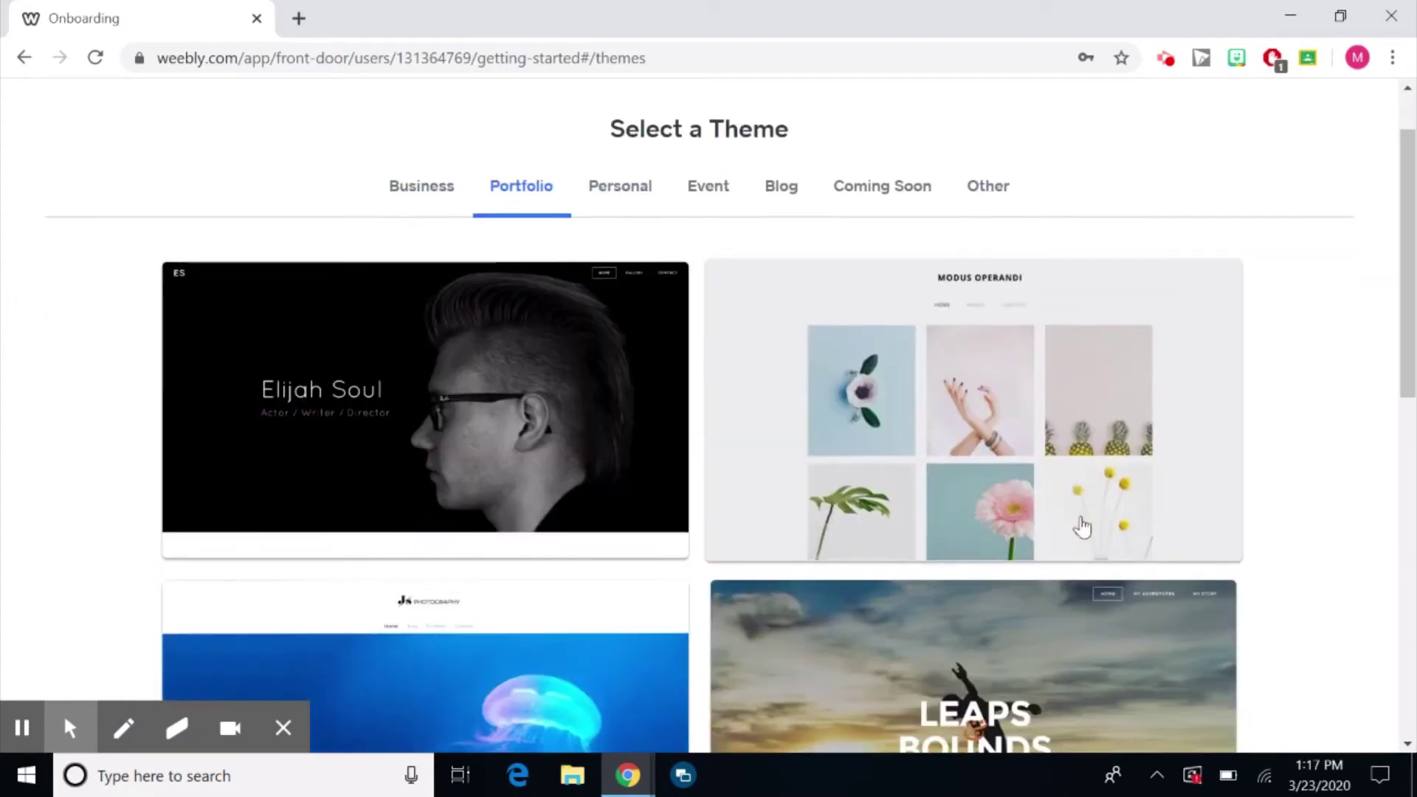
{"action": "left_click", "coordinate": [630, 188]}
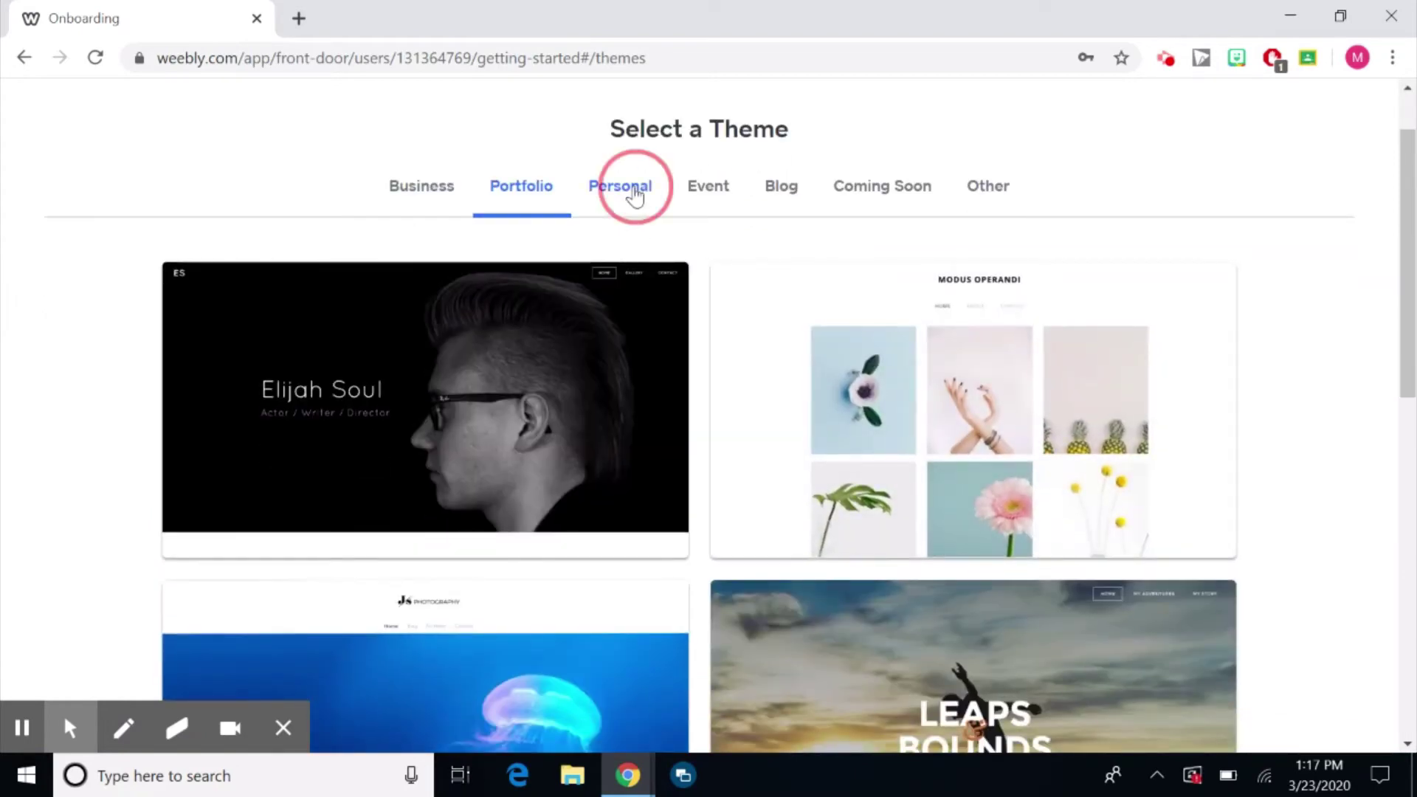
{"action": "left_click", "coordinate": [708, 197]}
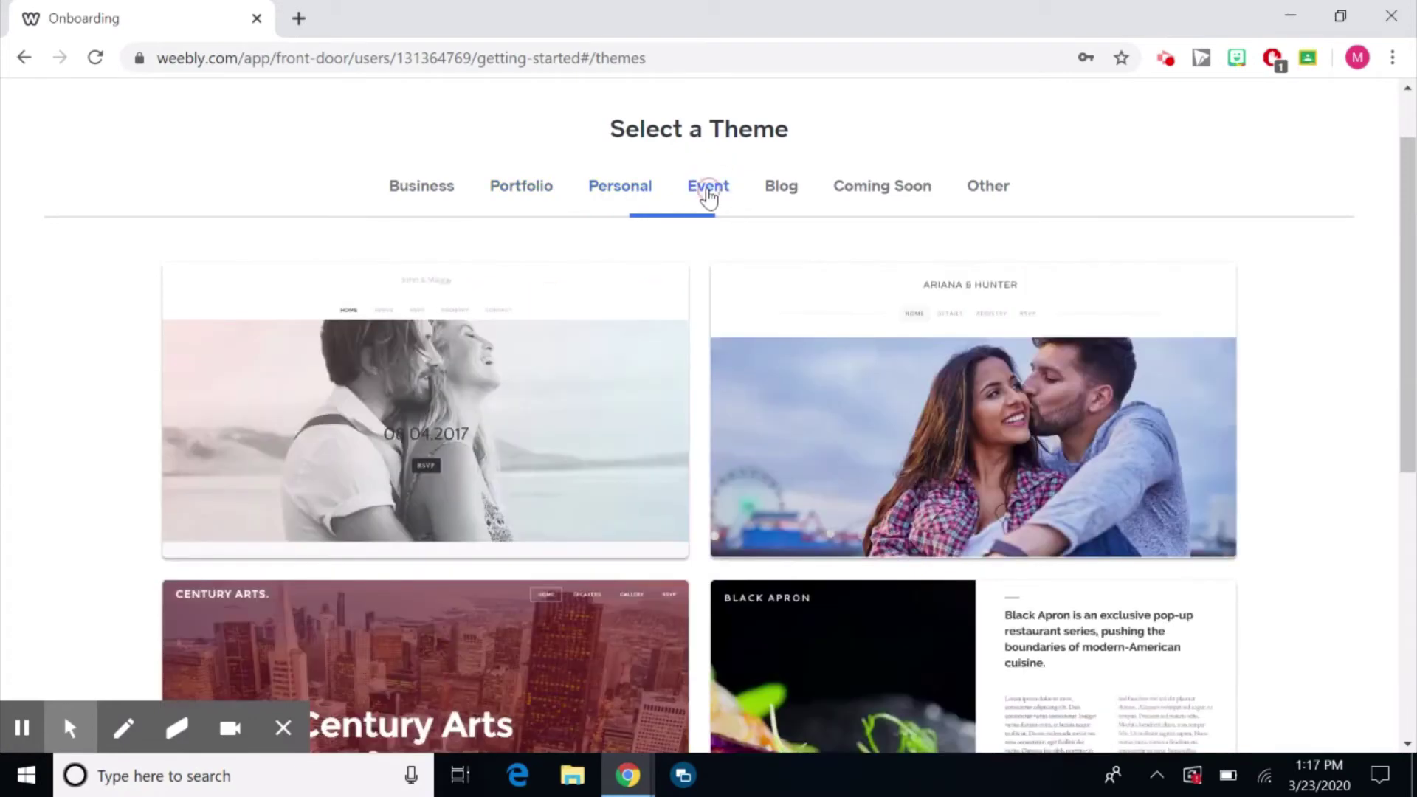
{"action": "left_click", "coordinate": [772, 193]}
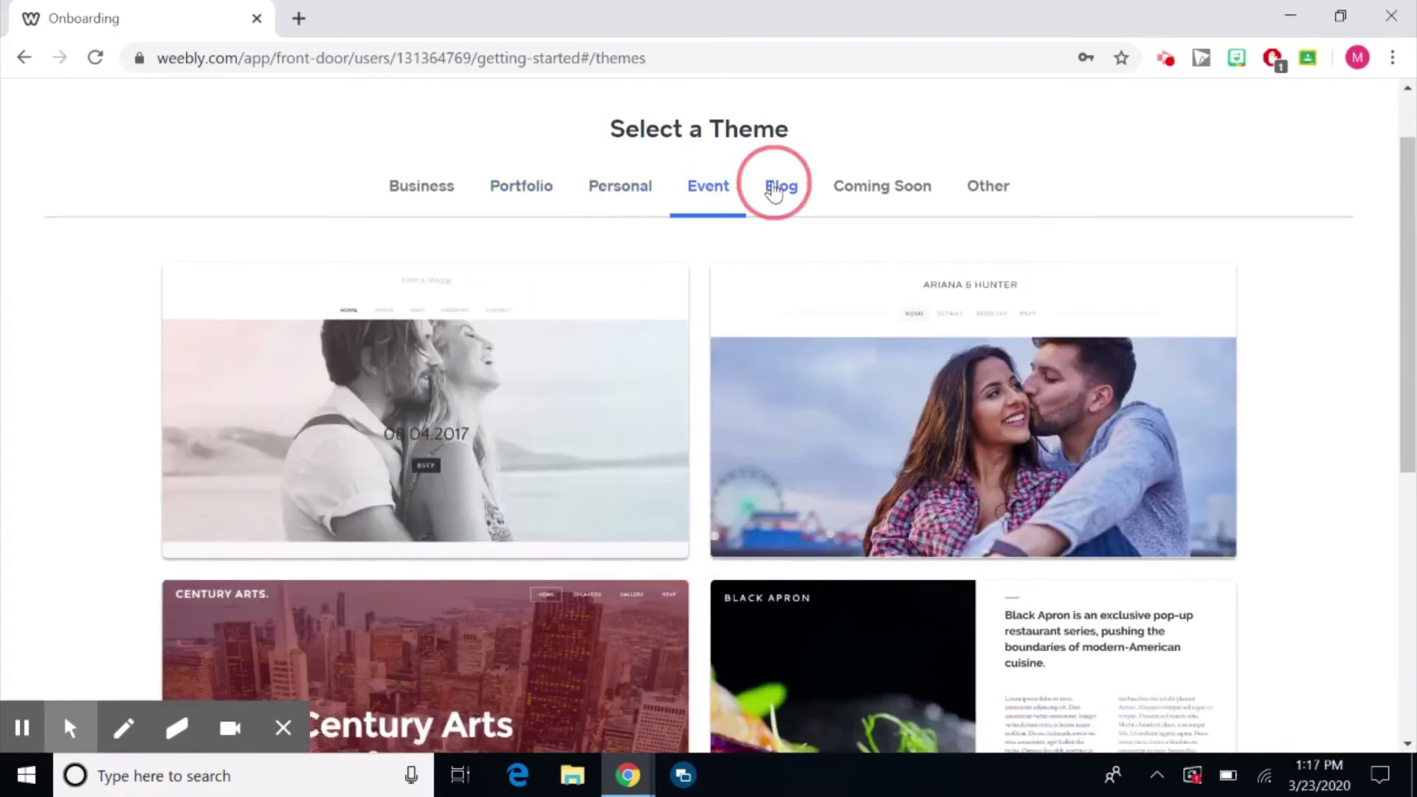
{"action": "left_click", "coordinate": [863, 192]}
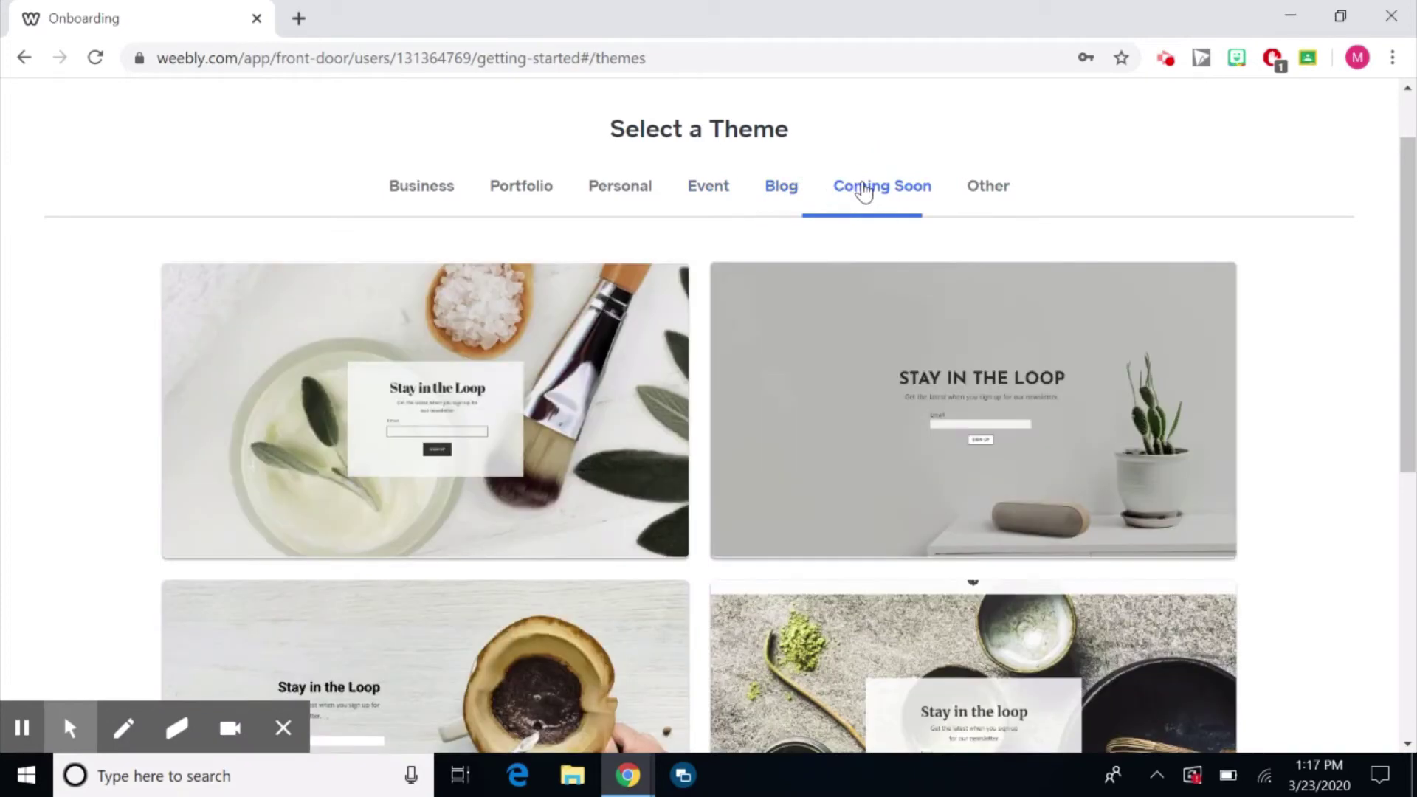
{"action": "left_click", "coordinate": [995, 194]}
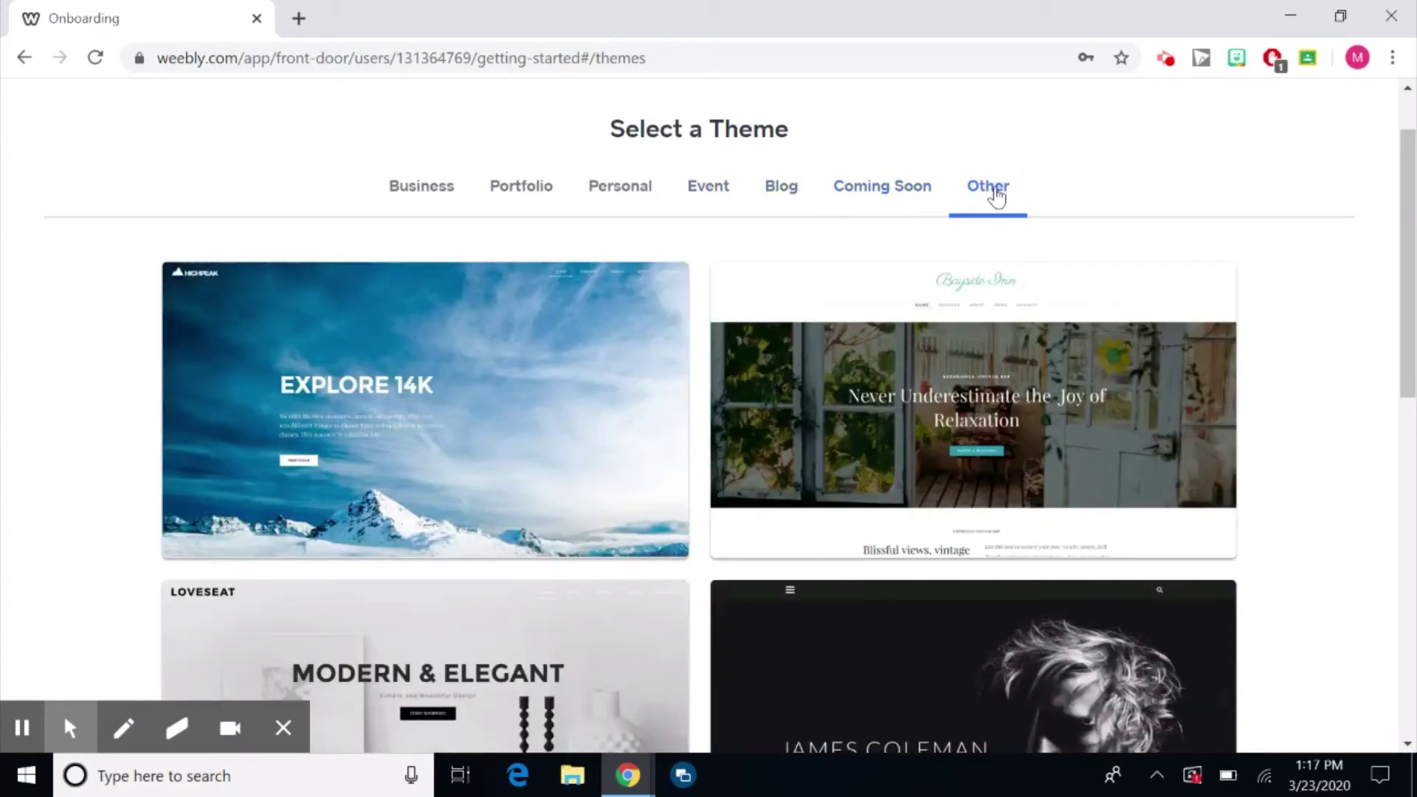
Scroll the Other themes past Highpeak, Bayside Inn and Loveseat to the creative-director portfolio theme.
{"action": "scroll", "coordinate": [1330, 560], "scroll_direction": "down", "scroll_amount": 3}
{"action": "scroll", "coordinate": [967, 405], "scroll_direction": "up", "scroll_amount": 4}
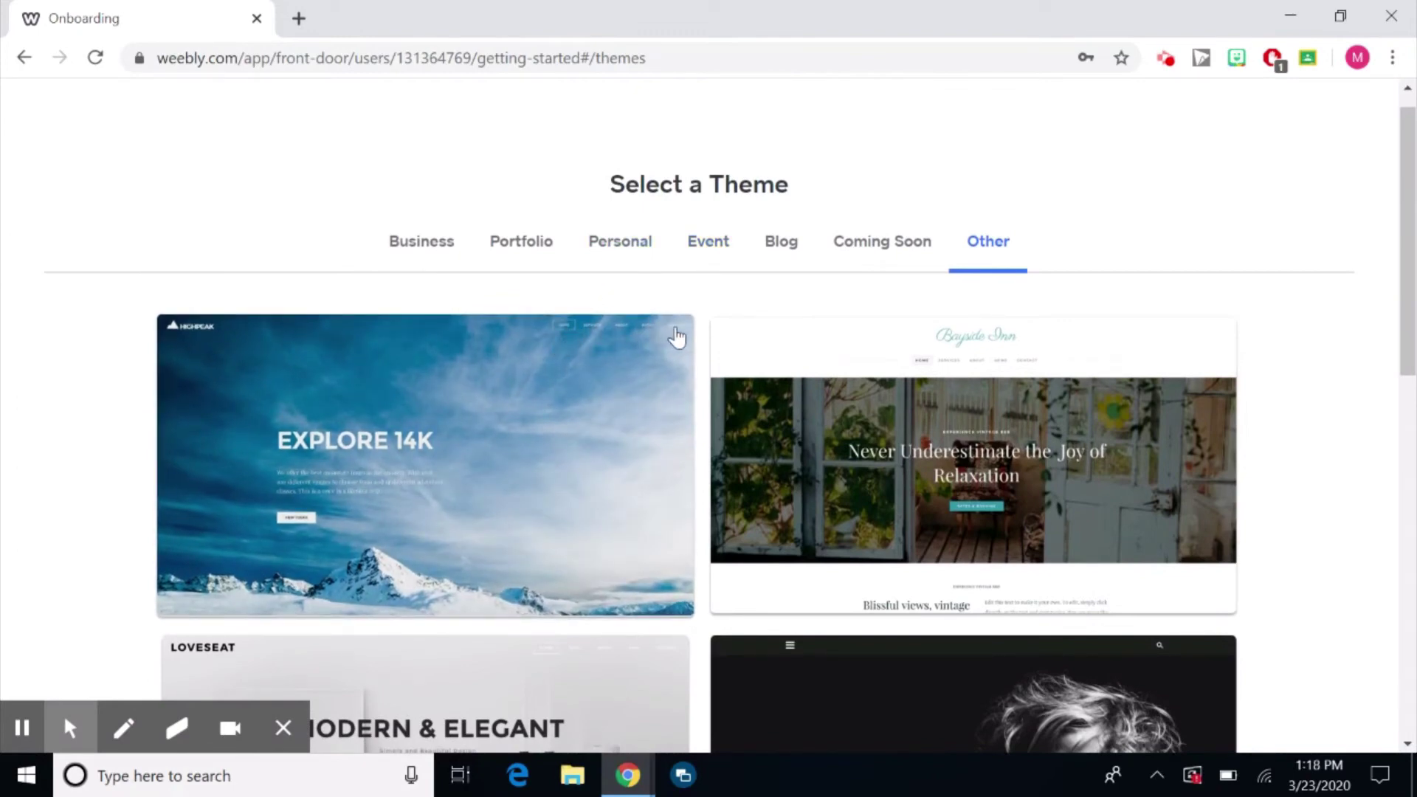
{"action": "scroll", "coordinate": [1296, 494], "scroll_direction": "down", "scroll_amount": 2}
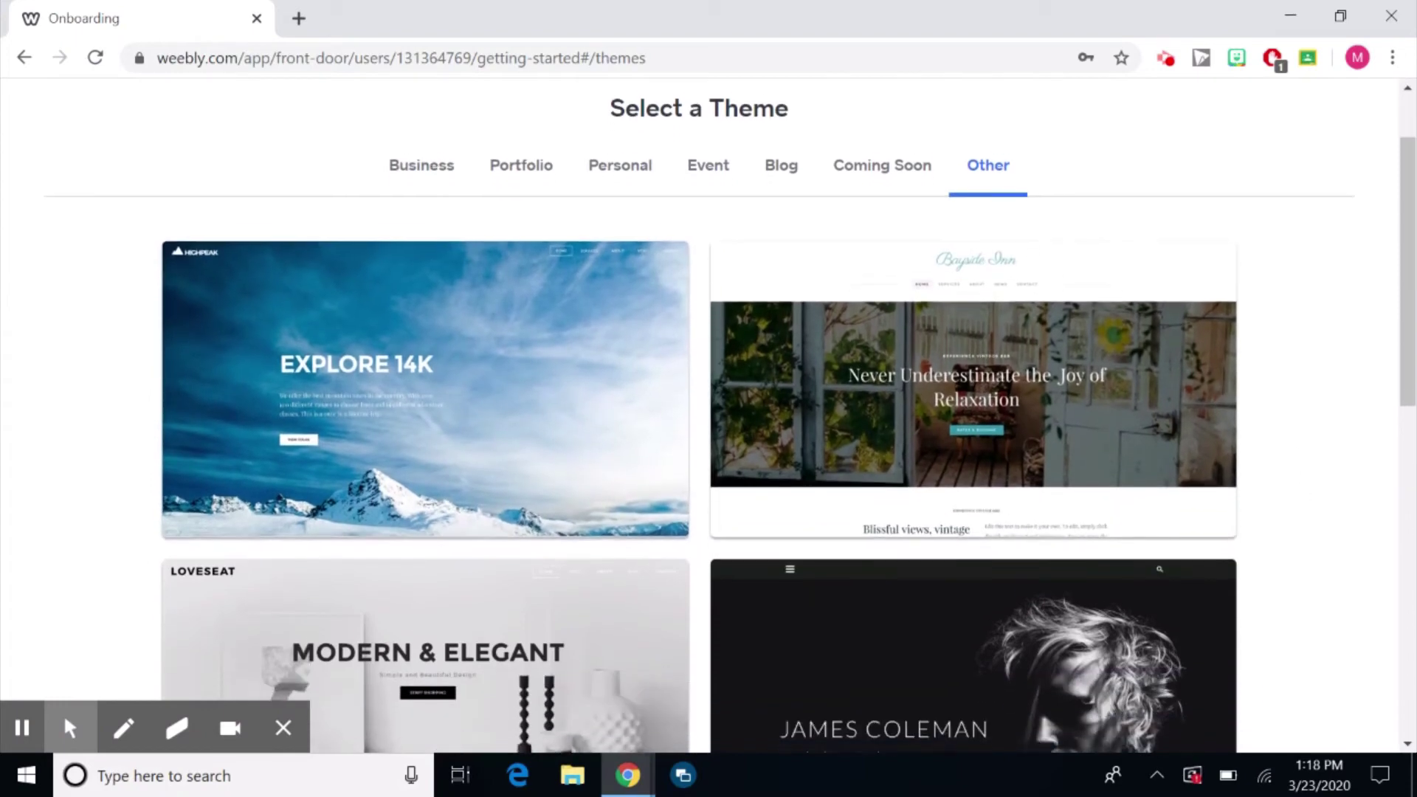
{"action": "scroll", "coordinate": [1295, 484], "scroll_direction": "down", "scroll_amount": 5}
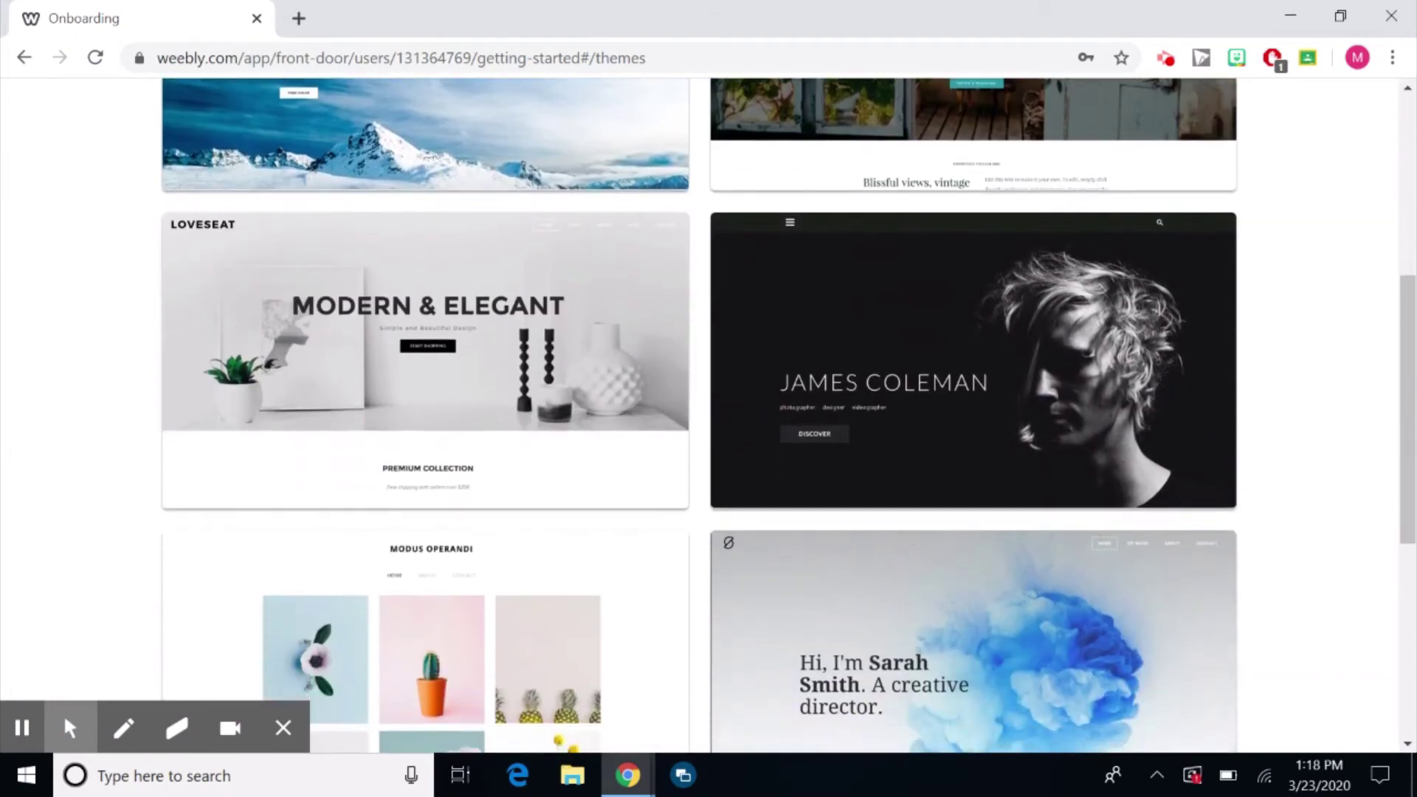
{"action": "scroll", "coordinate": [788, 415], "scroll_direction": "down", "scroll_amount": 1}
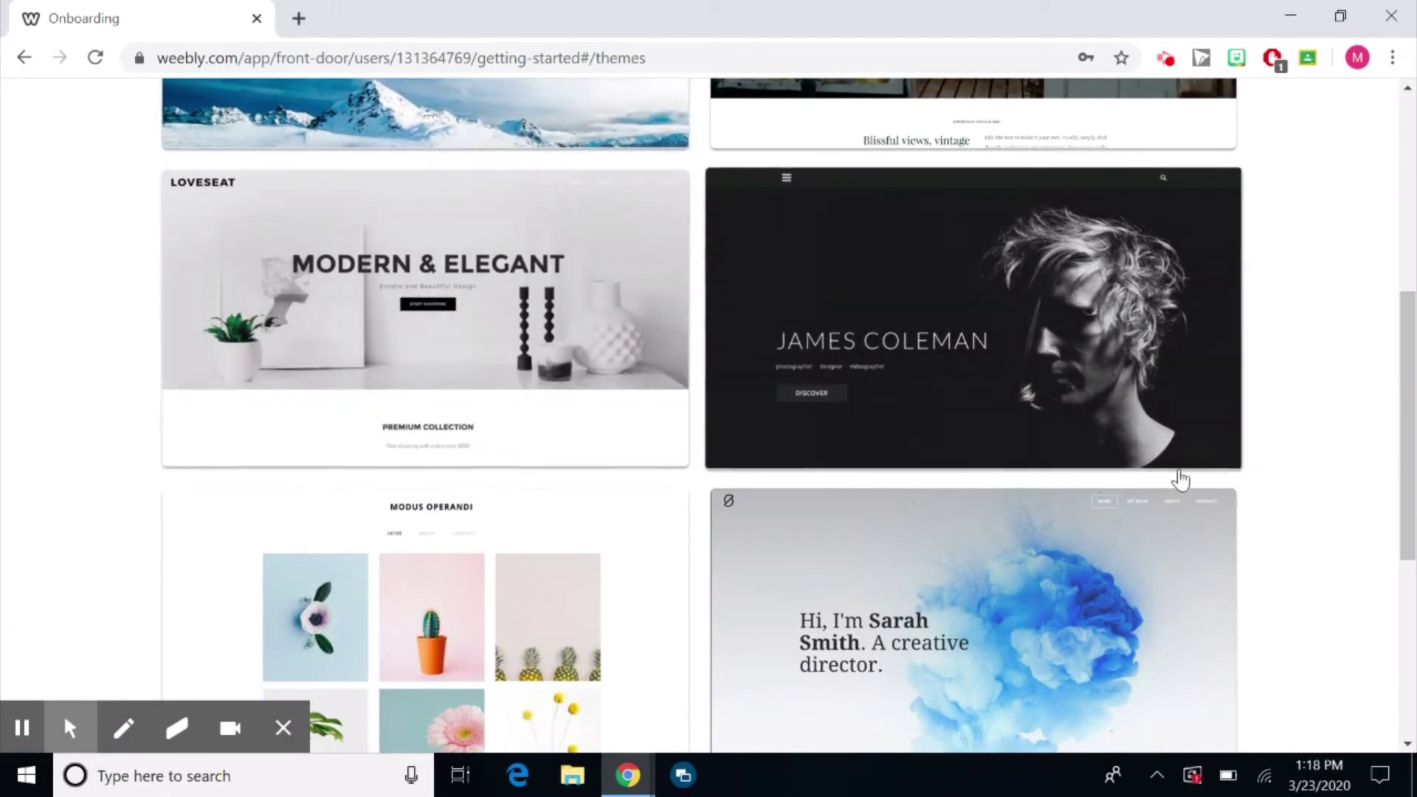
{"action": "scroll", "coordinate": [1267, 617], "scroll_direction": "down", "scroll_amount": 2}
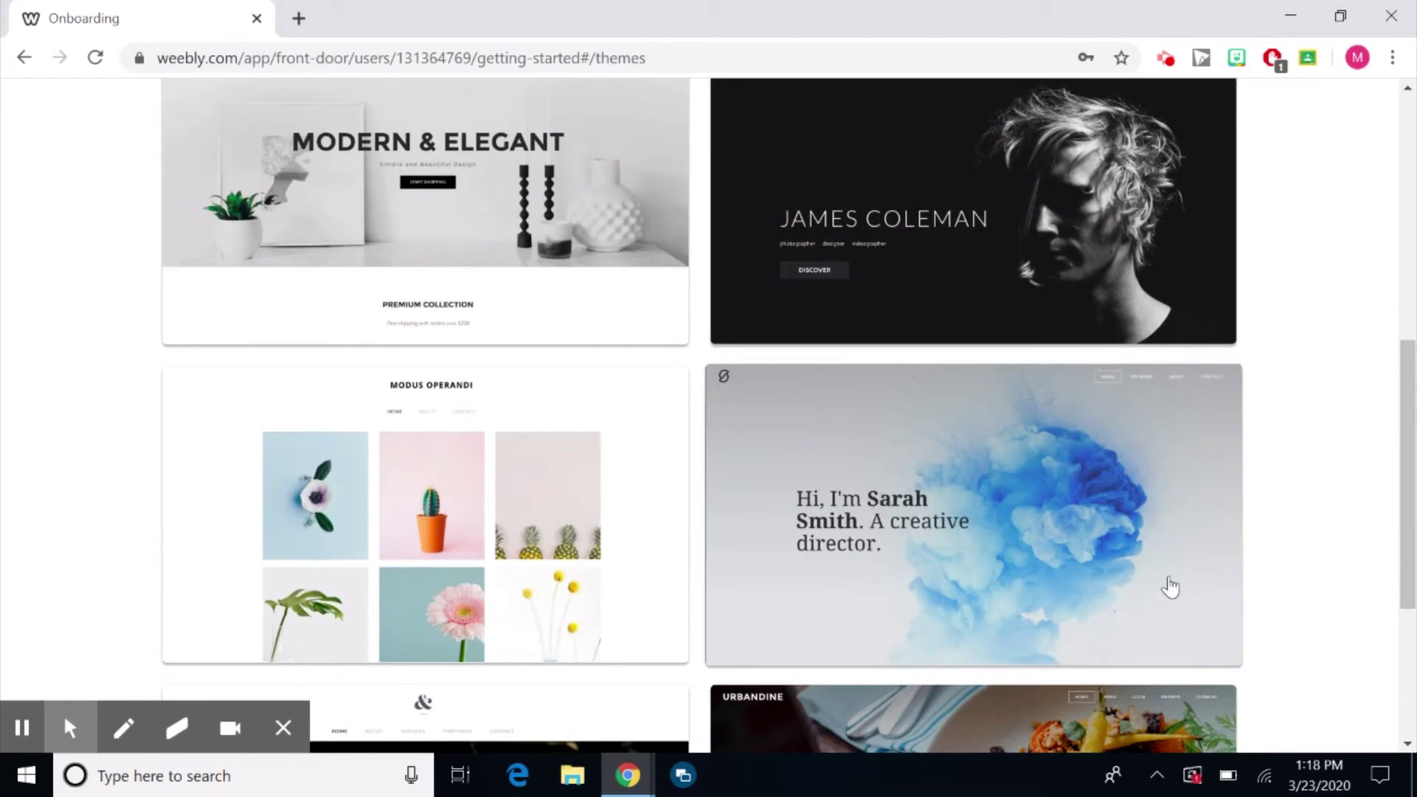
Preview the creative-director portfolio theme, look it over, and open it with Start Editing.
{"action": "left_click", "coordinate": [1151, 541]}
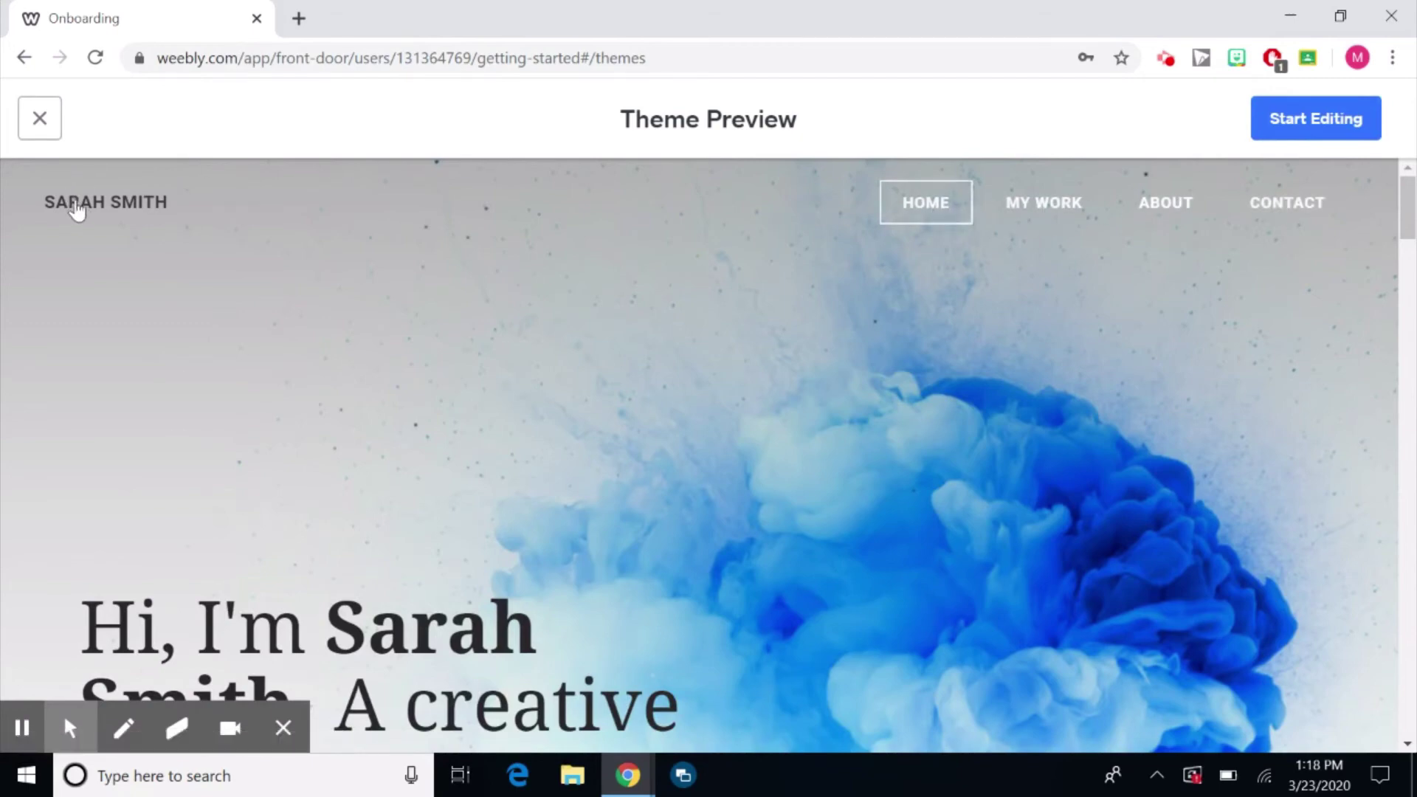
{"action": "scroll", "coordinate": [756, 559], "scroll_direction": "down", "scroll_amount": 10}
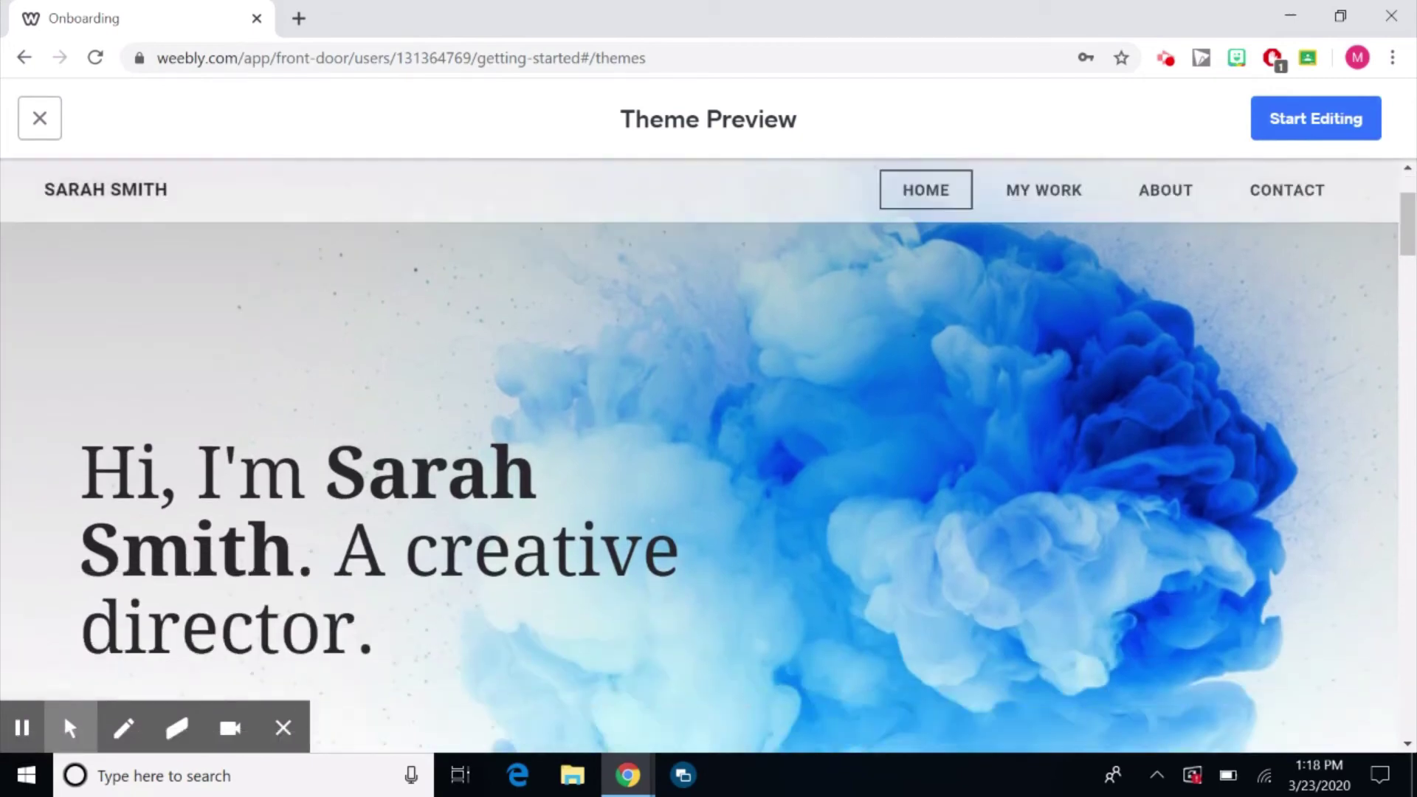
{"action": "scroll", "coordinate": [833, 414], "scroll_direction": "up", "scroll_amount": 10}
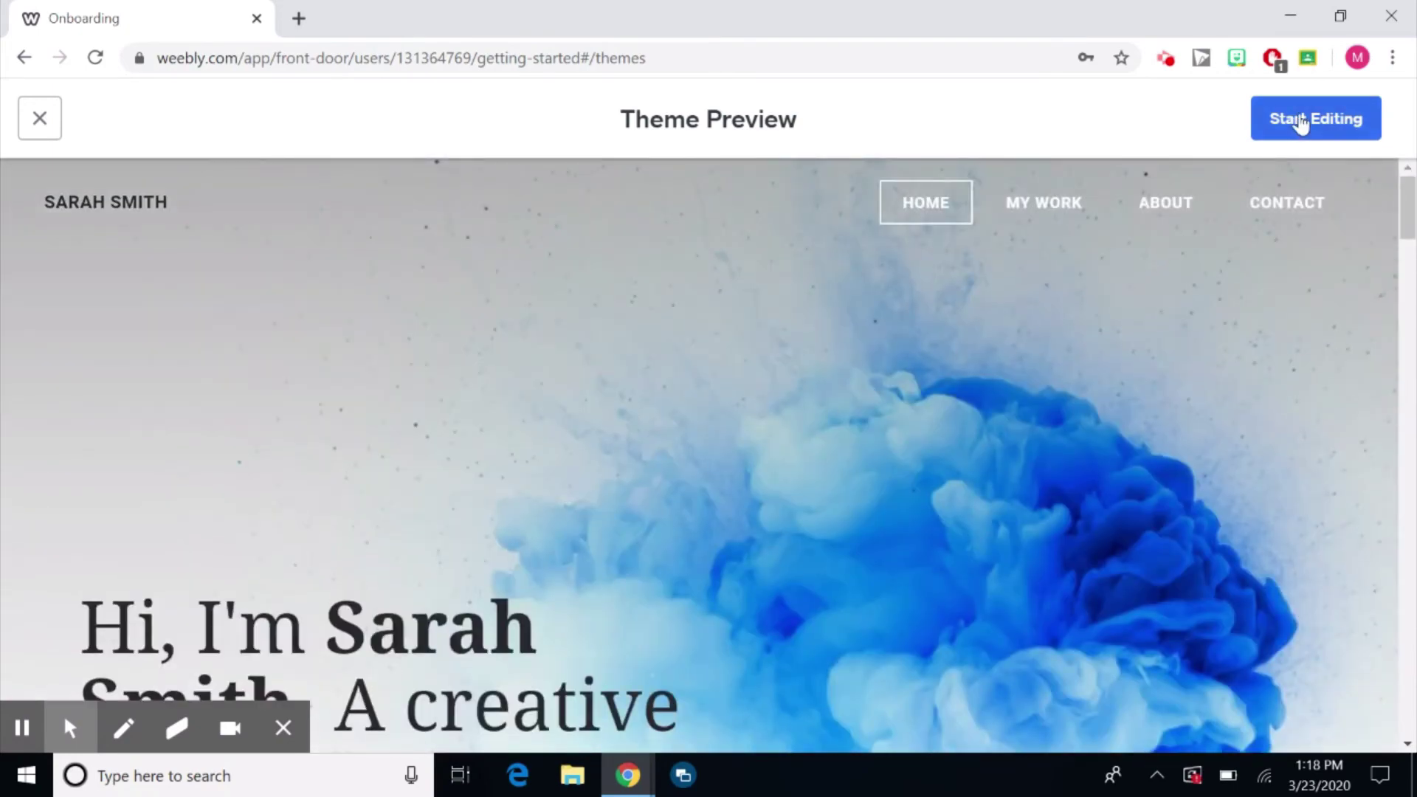
{"action": "left_click", "coordinate": [1300, 116]}
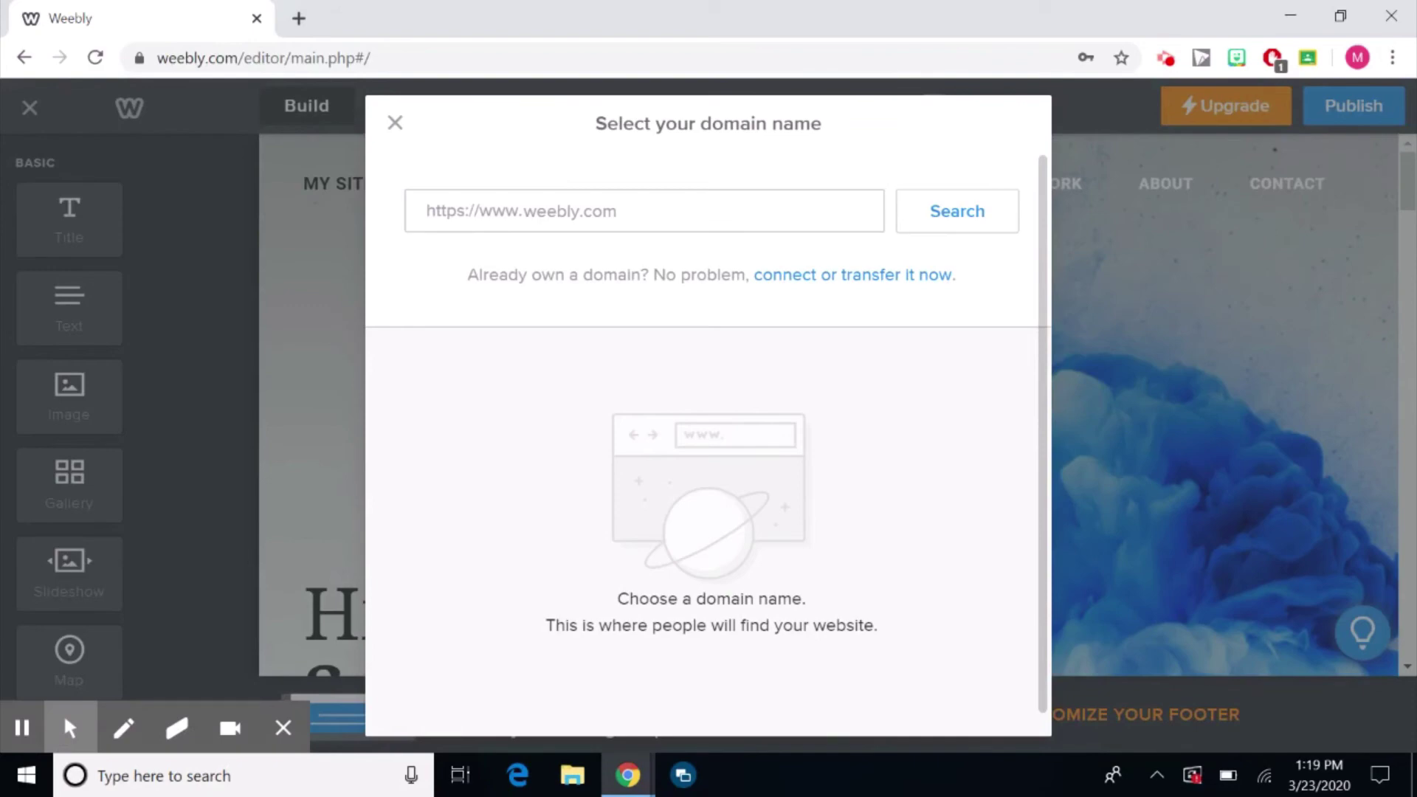
Search the desired site name, claim the free weebly.com subdomain, and click Done.
{"action": "left_click", "coordinate": [624, 211]}
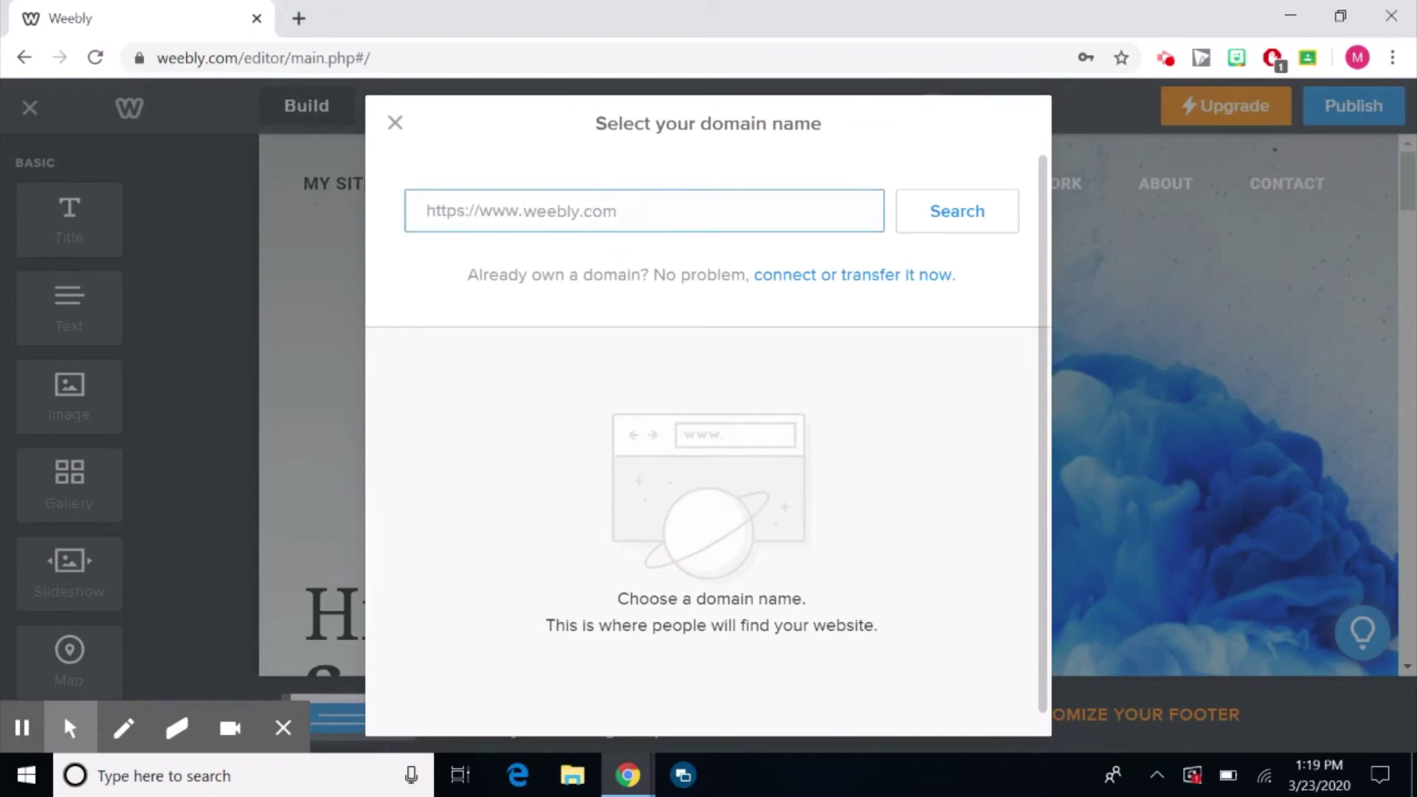
{"action": "left_click", "coordinate": [600, 209]}
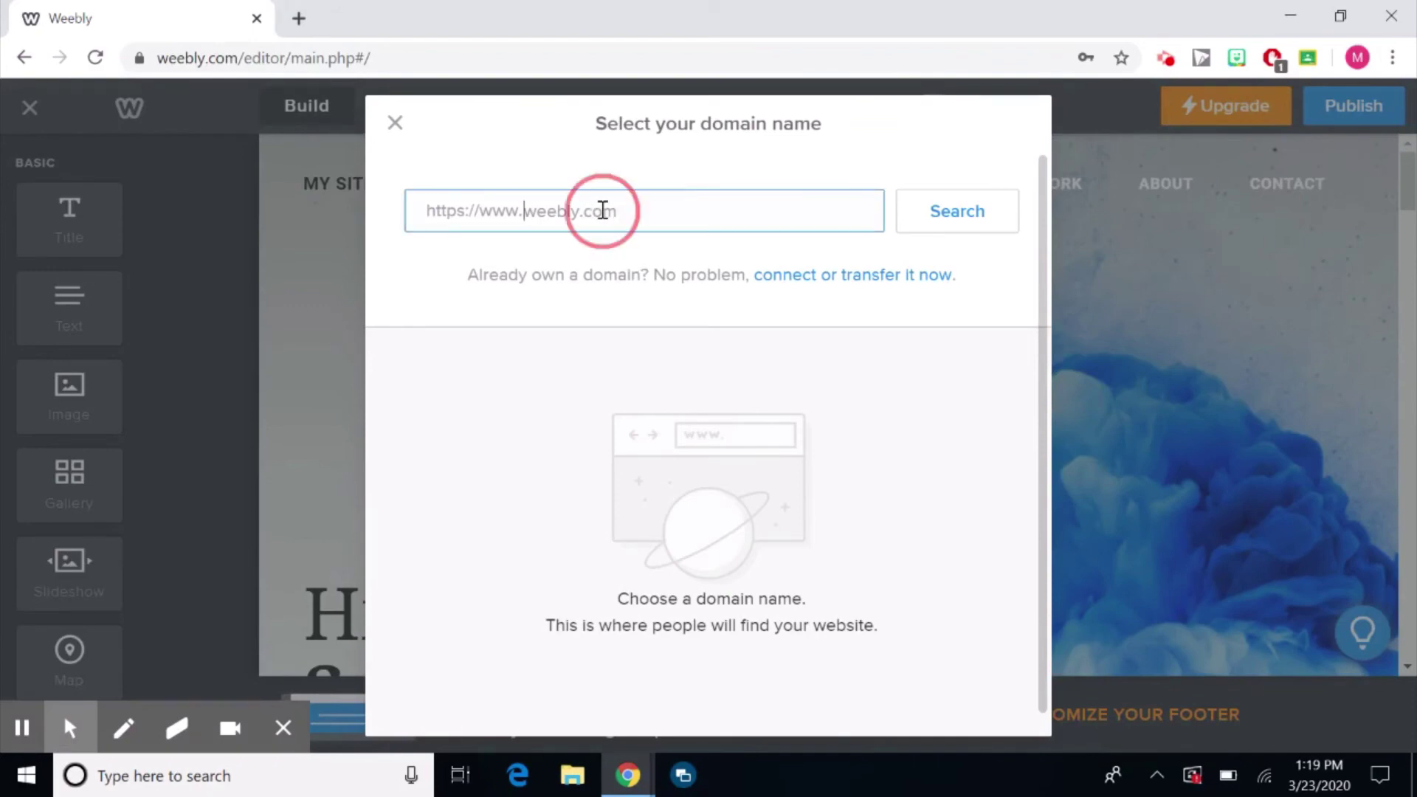
{"action": "type", "text": "meghante"}
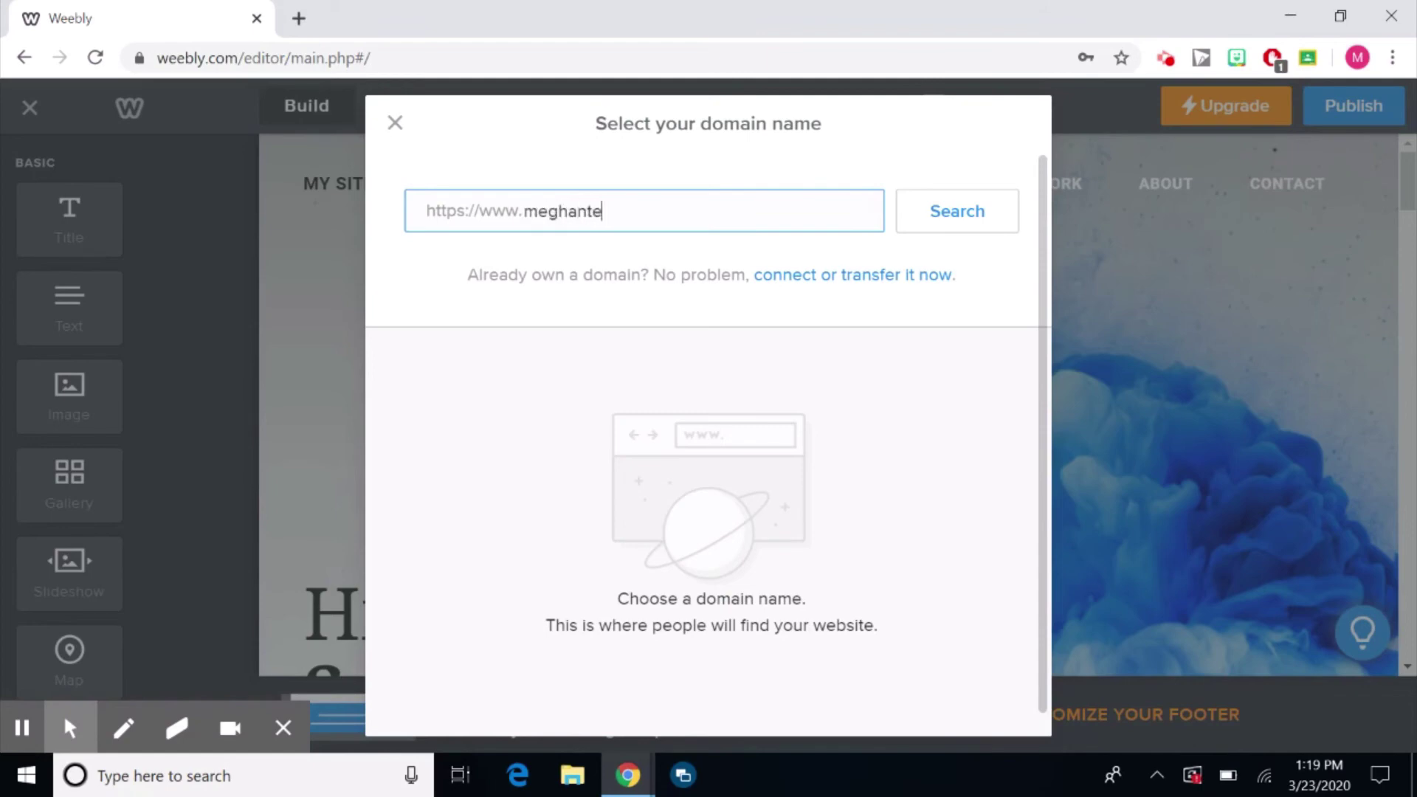
{"action": "type", "text": "achbetter.e"}
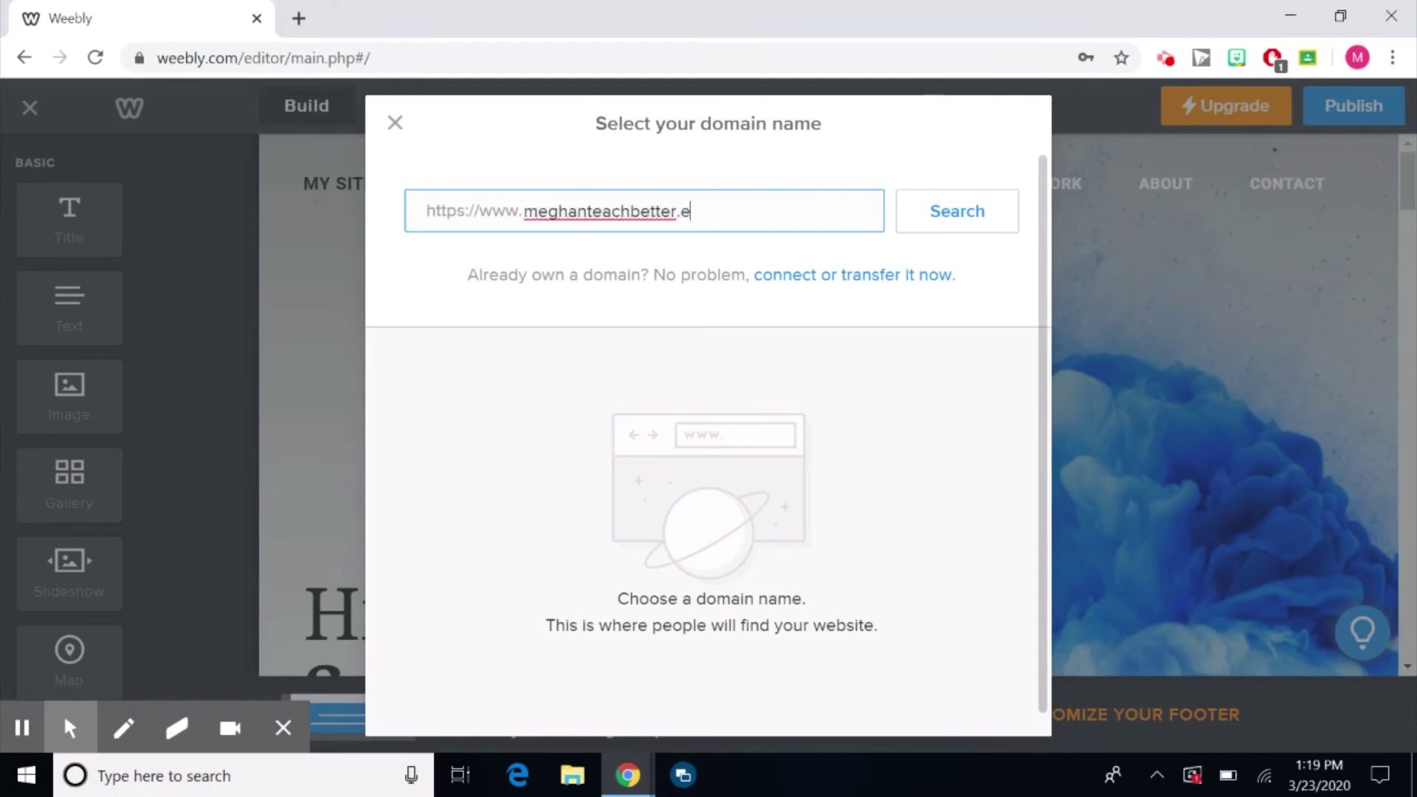
{"action": "key", "text": "BackSpace"}
{"action": "type", "text": "weebly.com"}
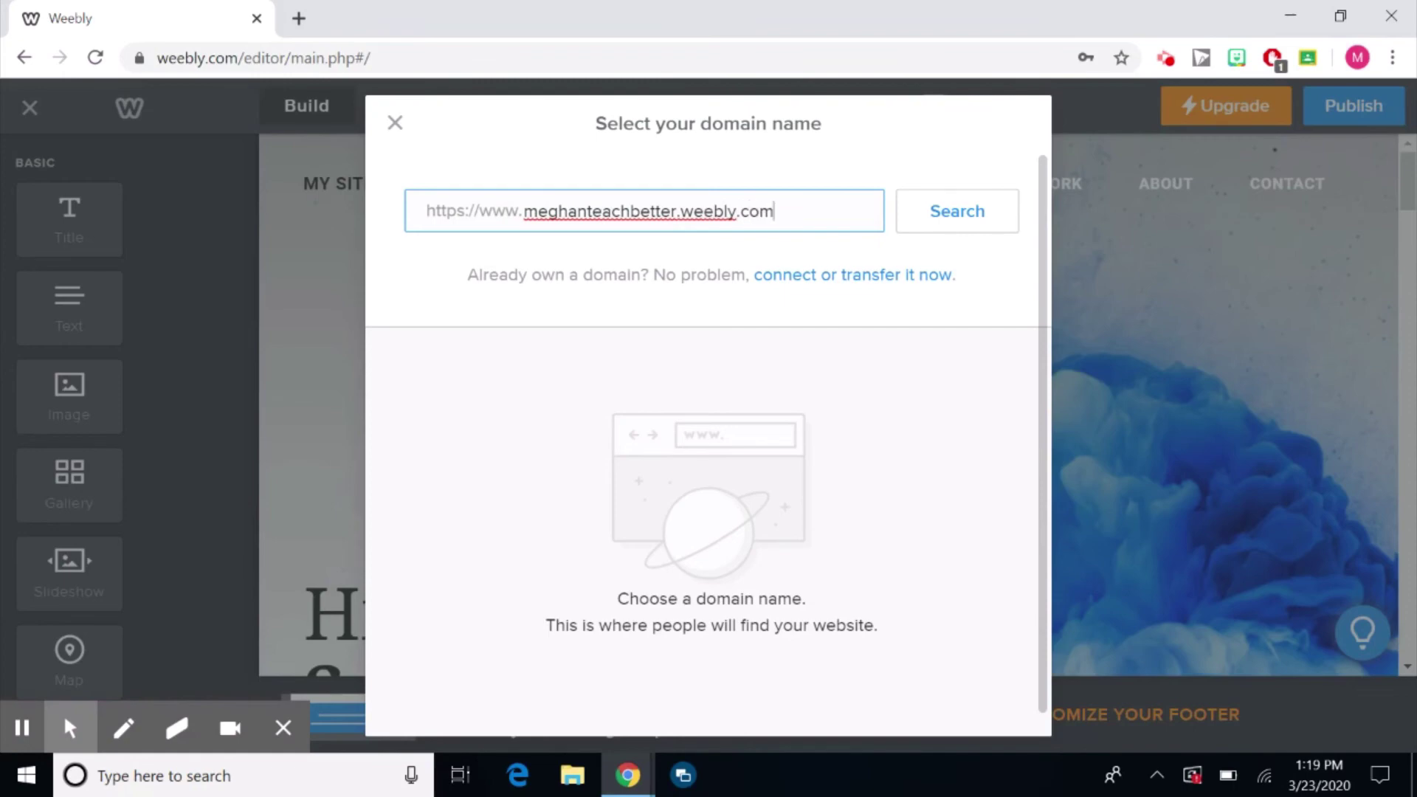
{"action": "left_click", "coordinate": [952, 216]}
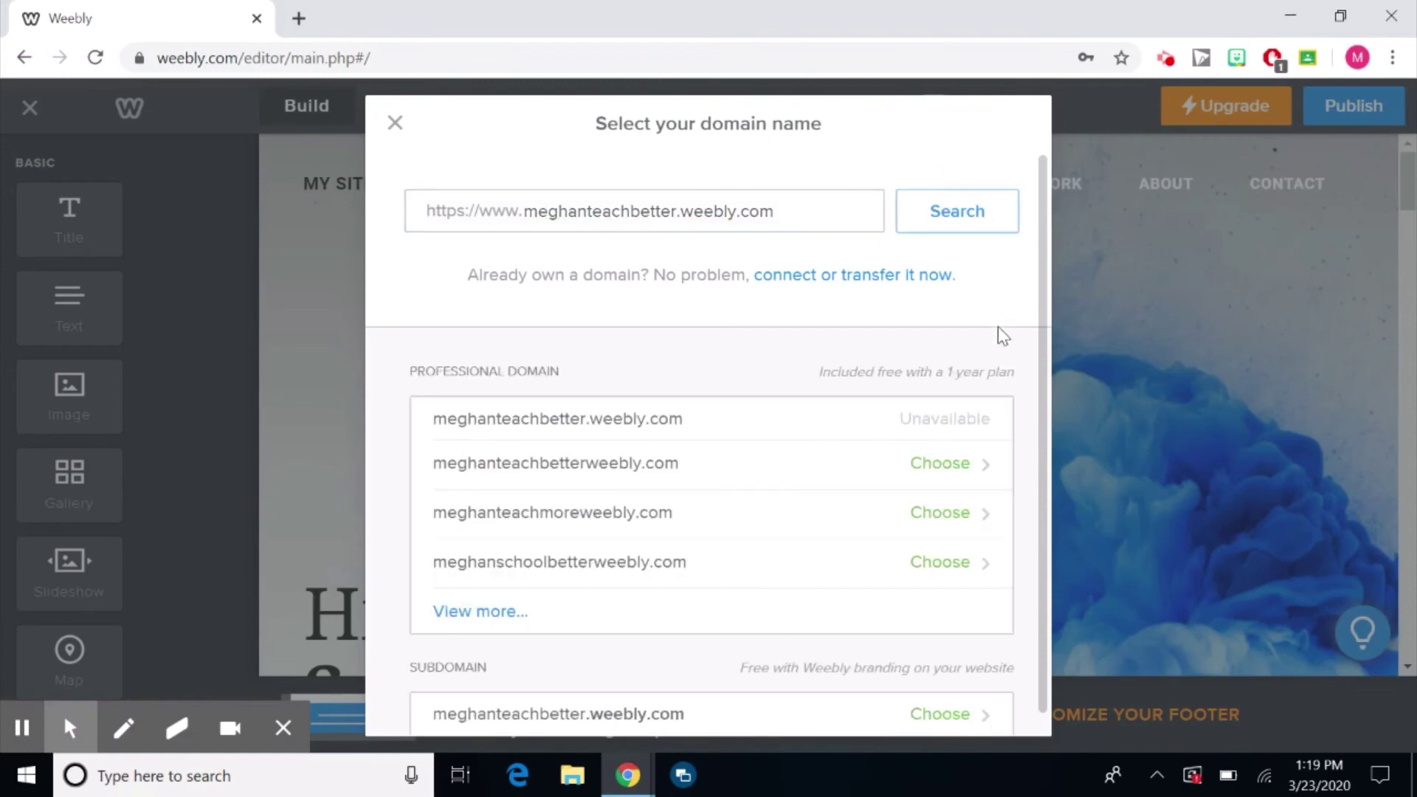
{"action": "scroll", "coordinate": [709, 443], "scroll_direction": "down", "scroll_amount": 1}
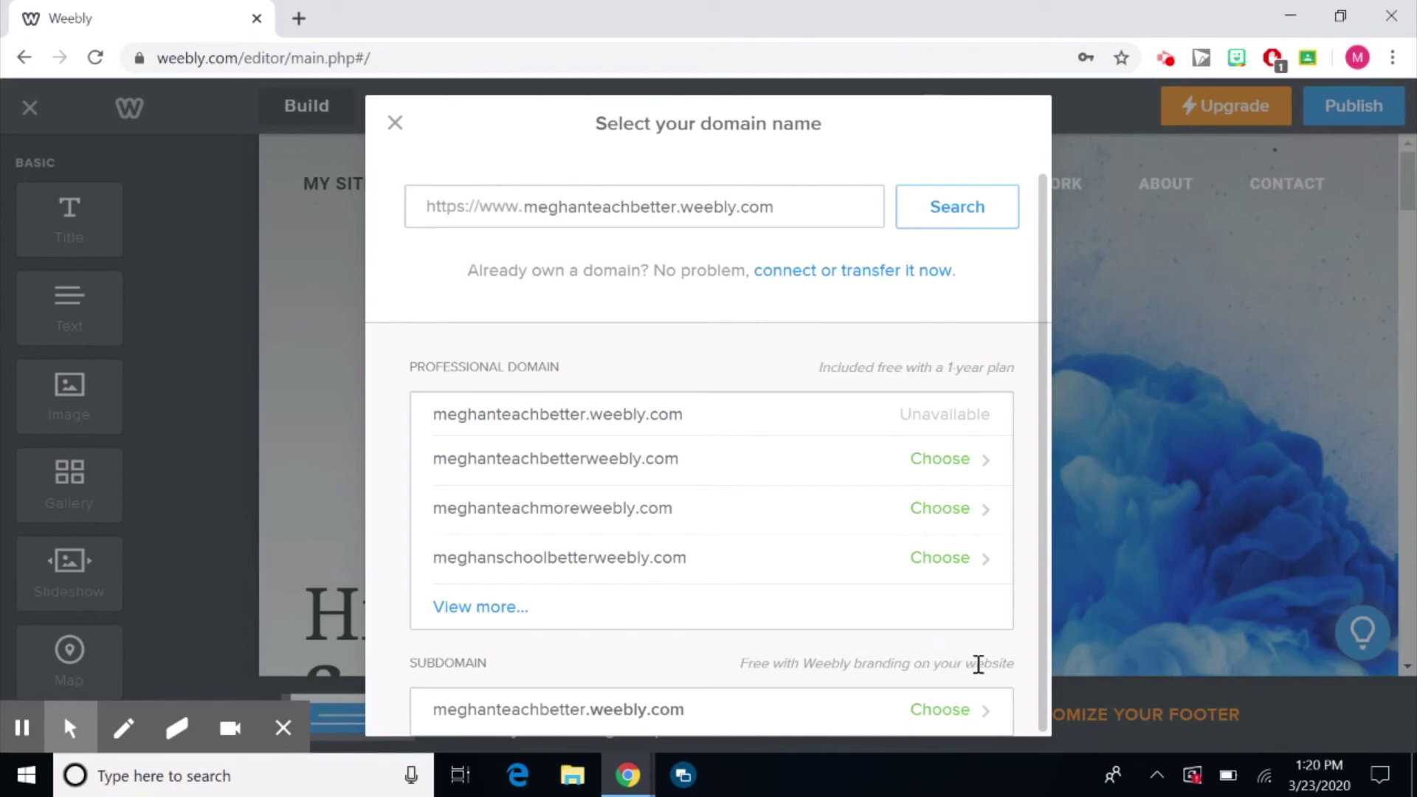
{"action": "left_click", "coordinate": [721, 716]}
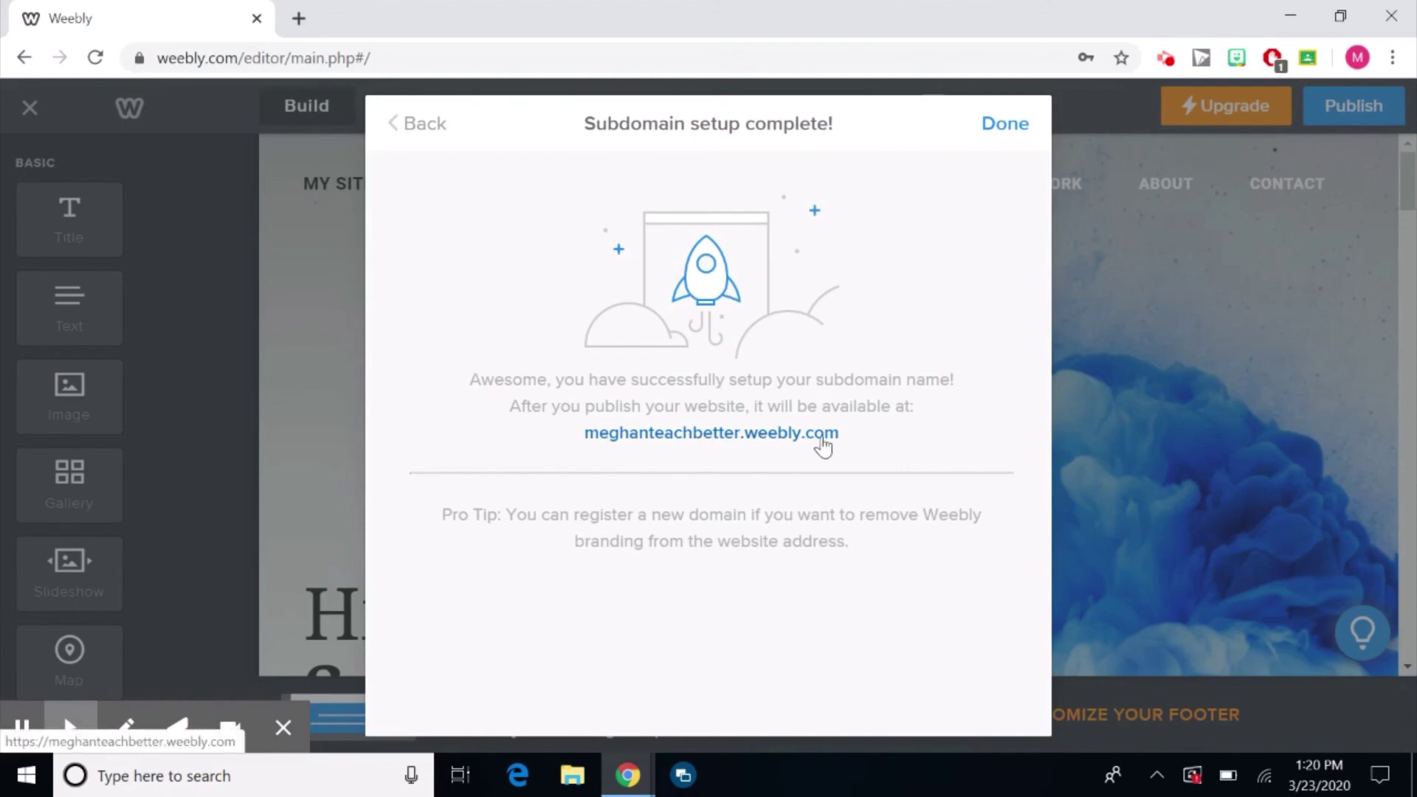
{"action": "left_click", "coordinate": [1008, 123]}
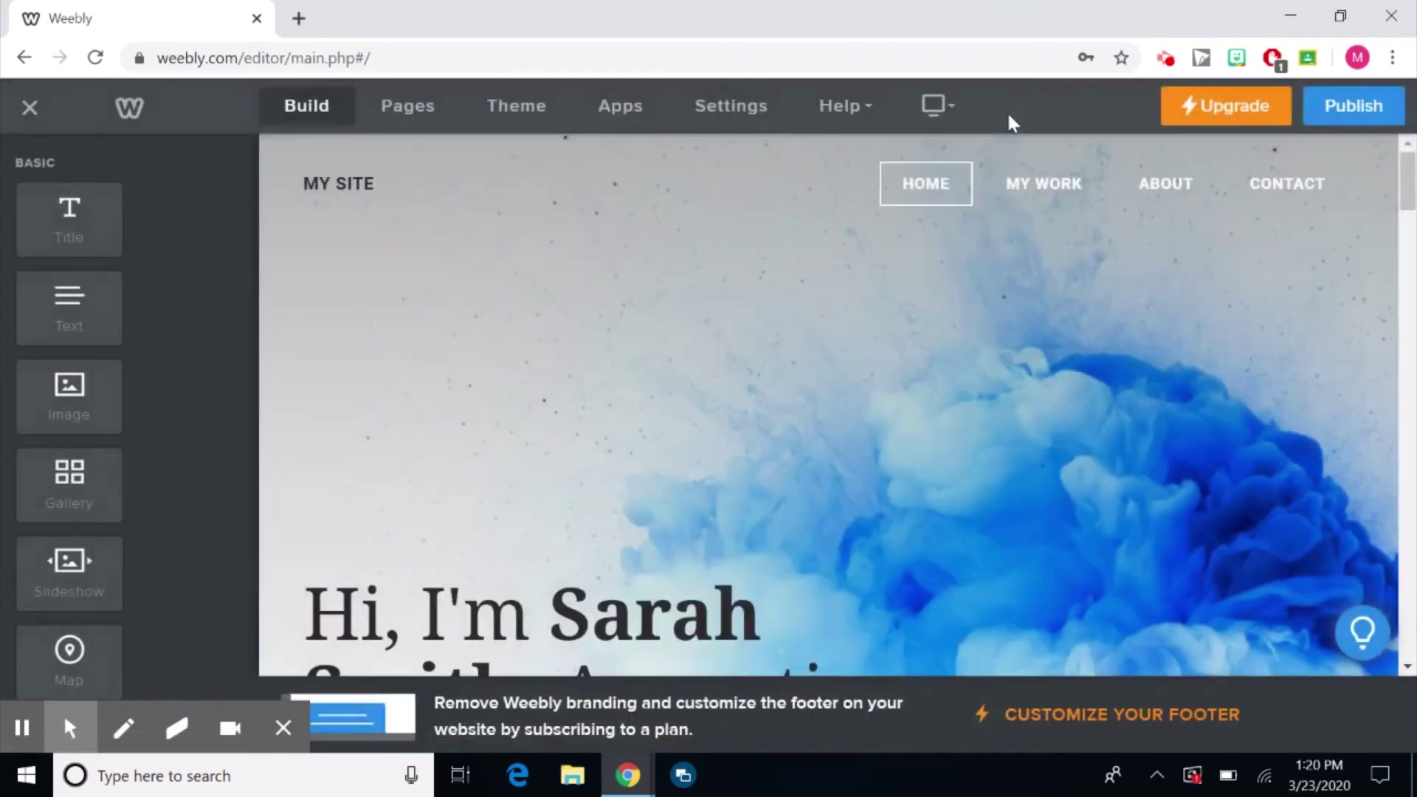